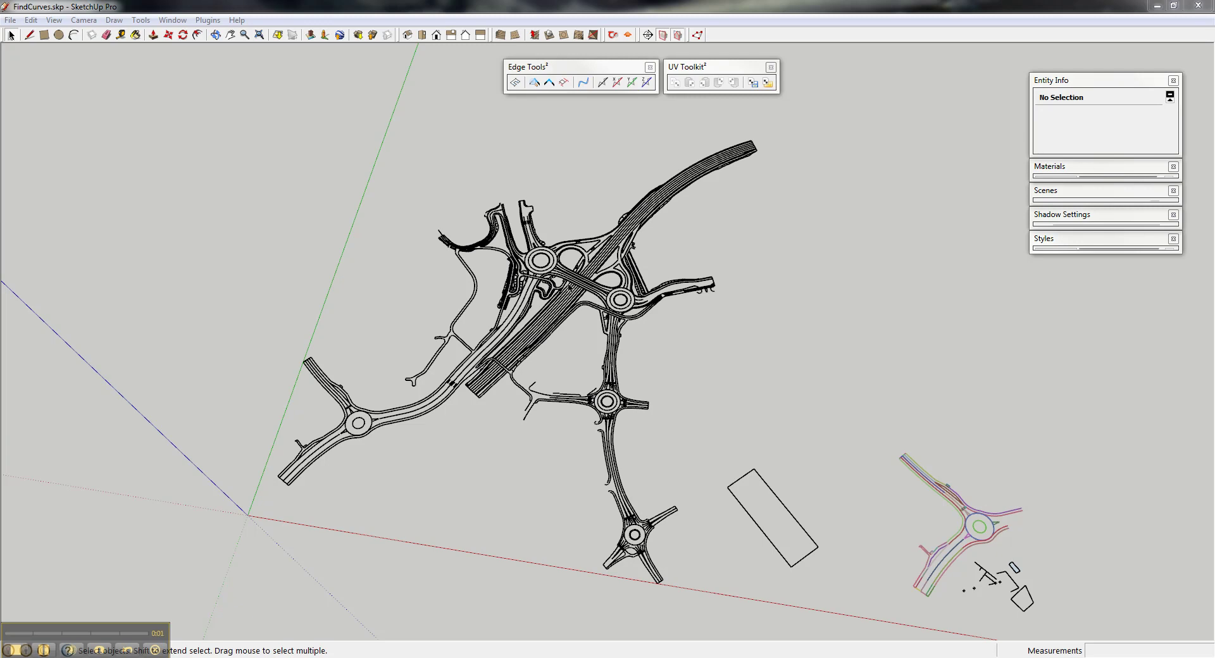
Inspect the road plan and one of the loop ramp arcs.
scroll(570, 285, "up", 5)
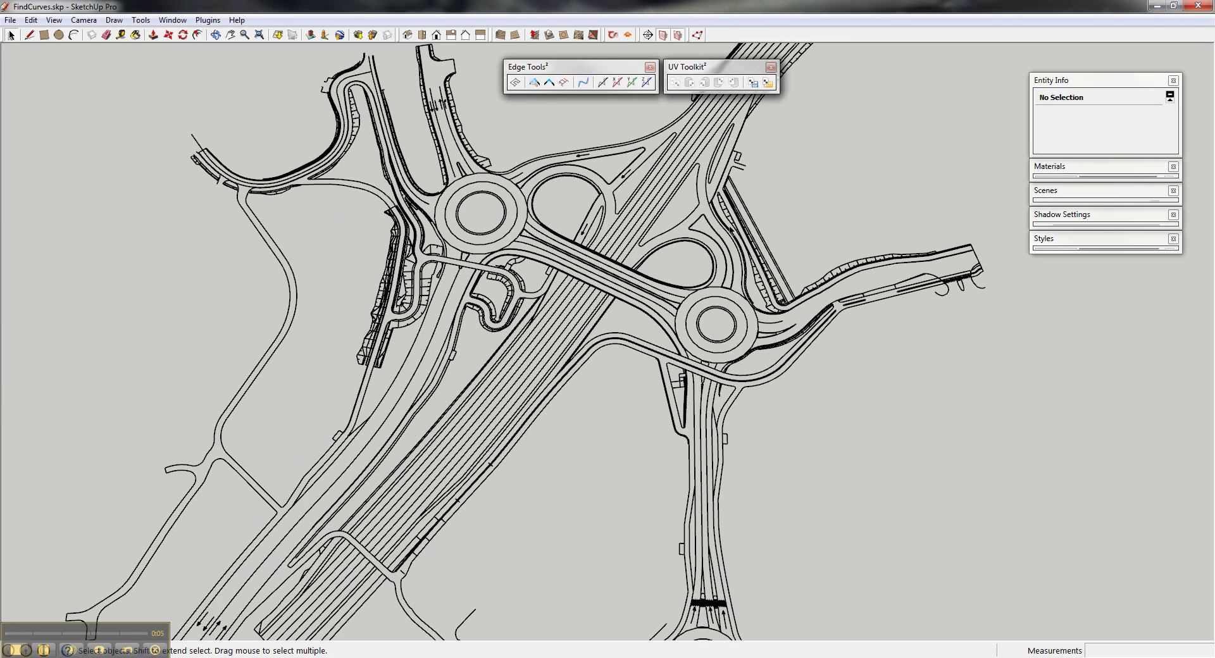
left_click(620, 252)
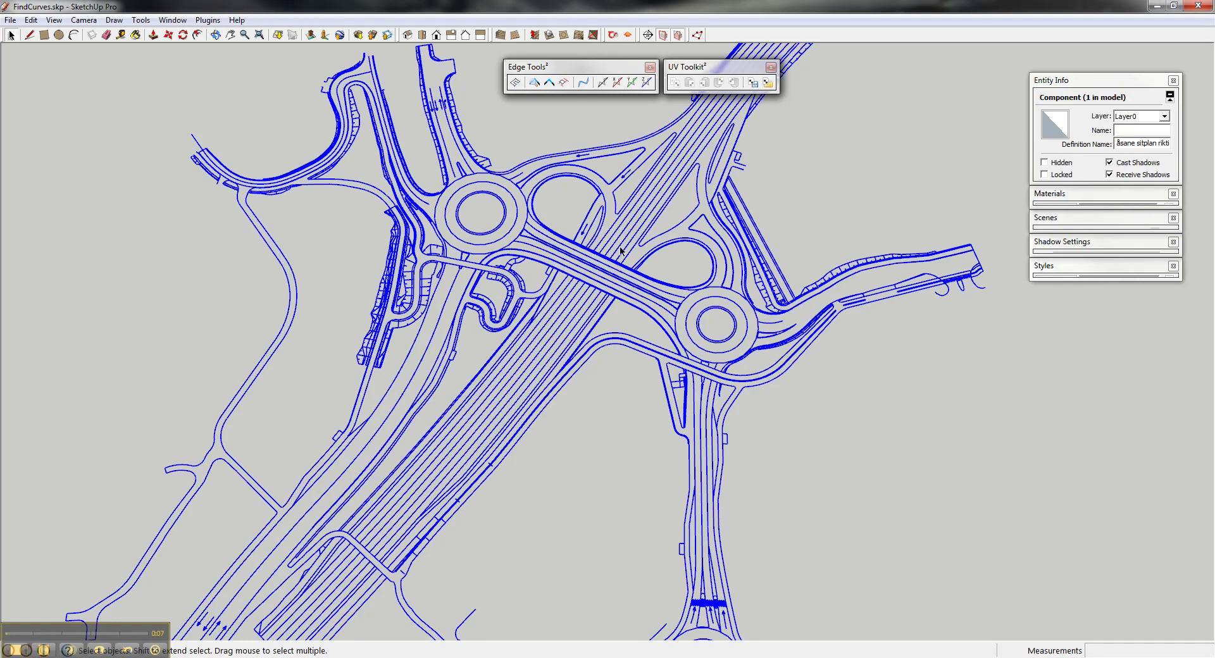
left_click(598, 214)
scroll(598, 214, "up", 4)
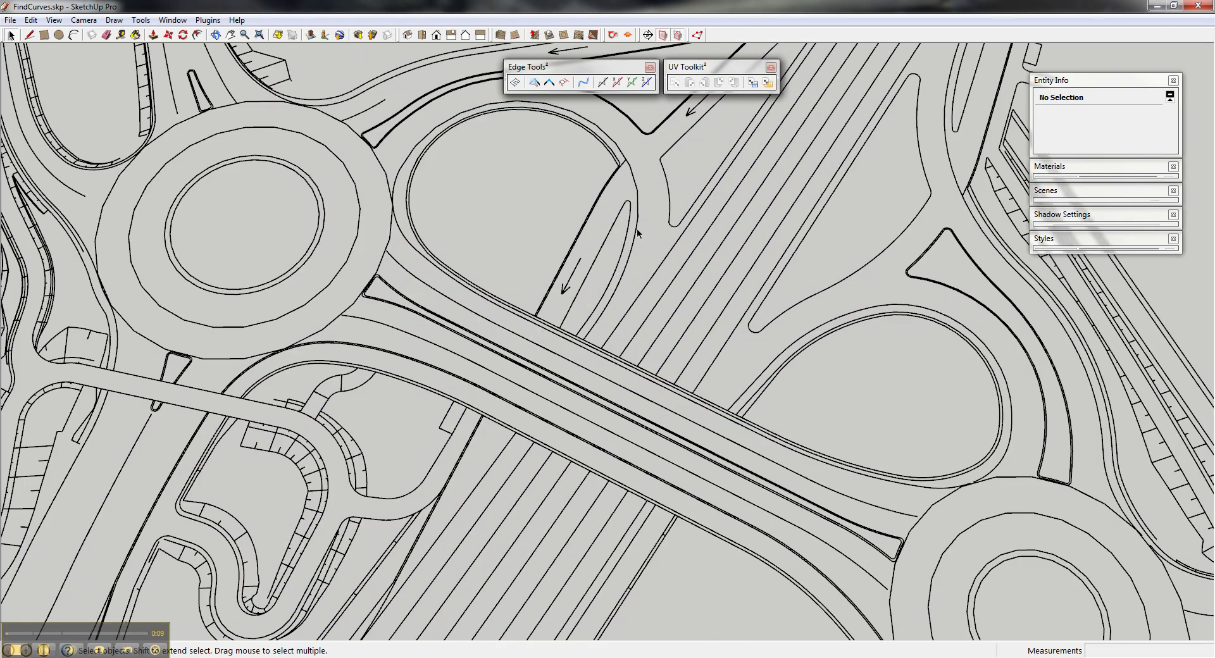
left_click(637, 228)
scroll(634, 219, "down", 4)
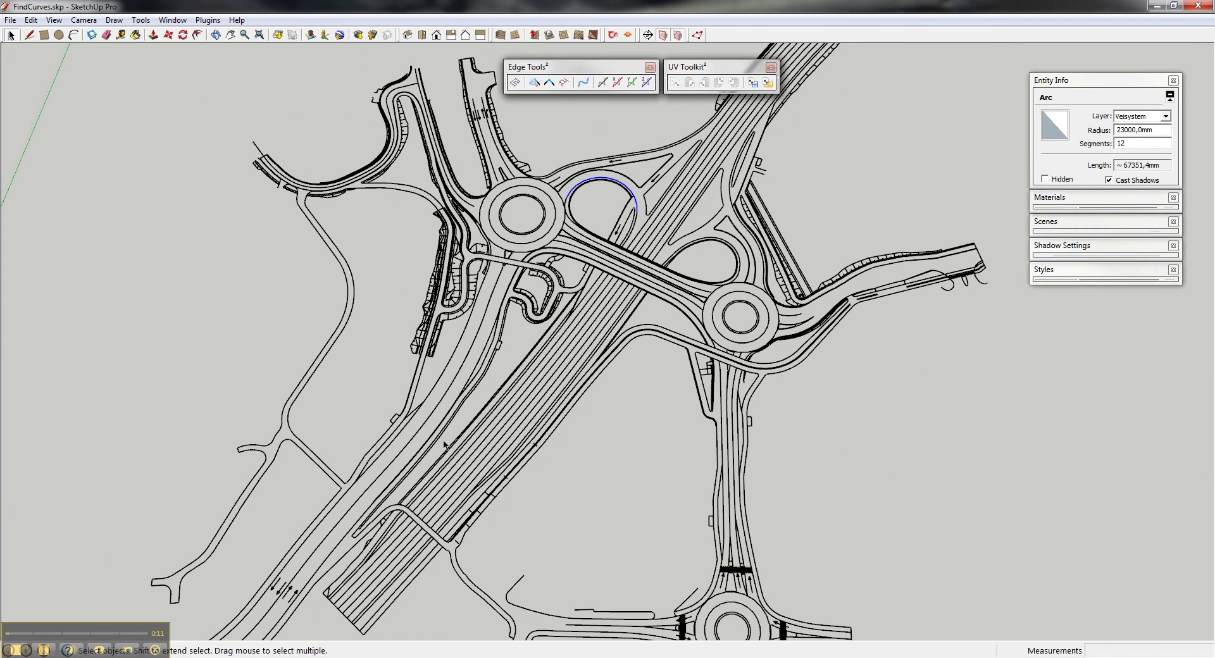
Check a long road arc's radius and an arc near the roundabout.
left_click(396, 454)
scroll(553, 323, "up", 2)
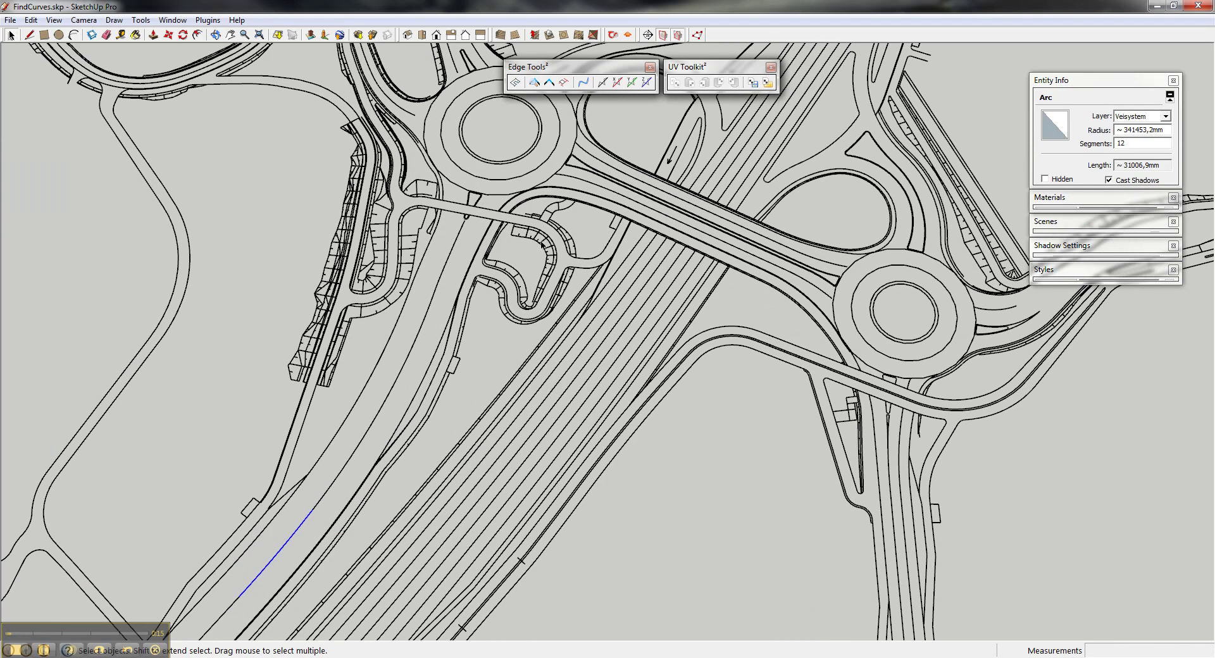
scroll(839, 339, "up", 4)
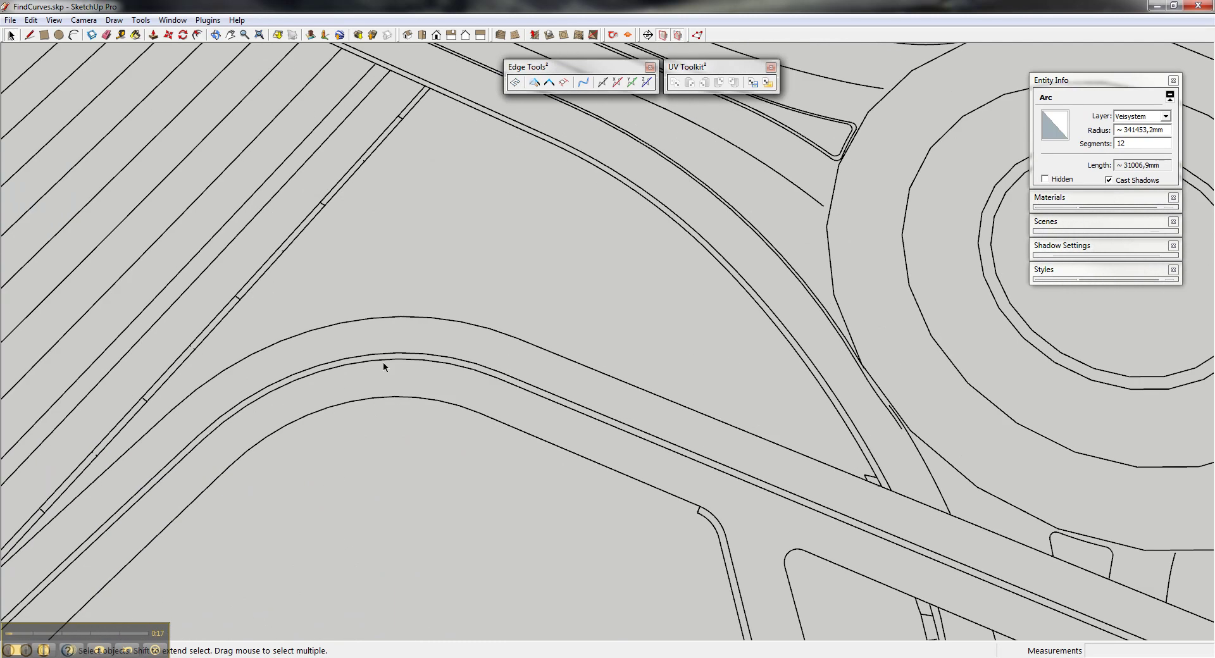
left_click(351, 320)
left_click(425, 357)
scroll(426, 358, "down", 10)
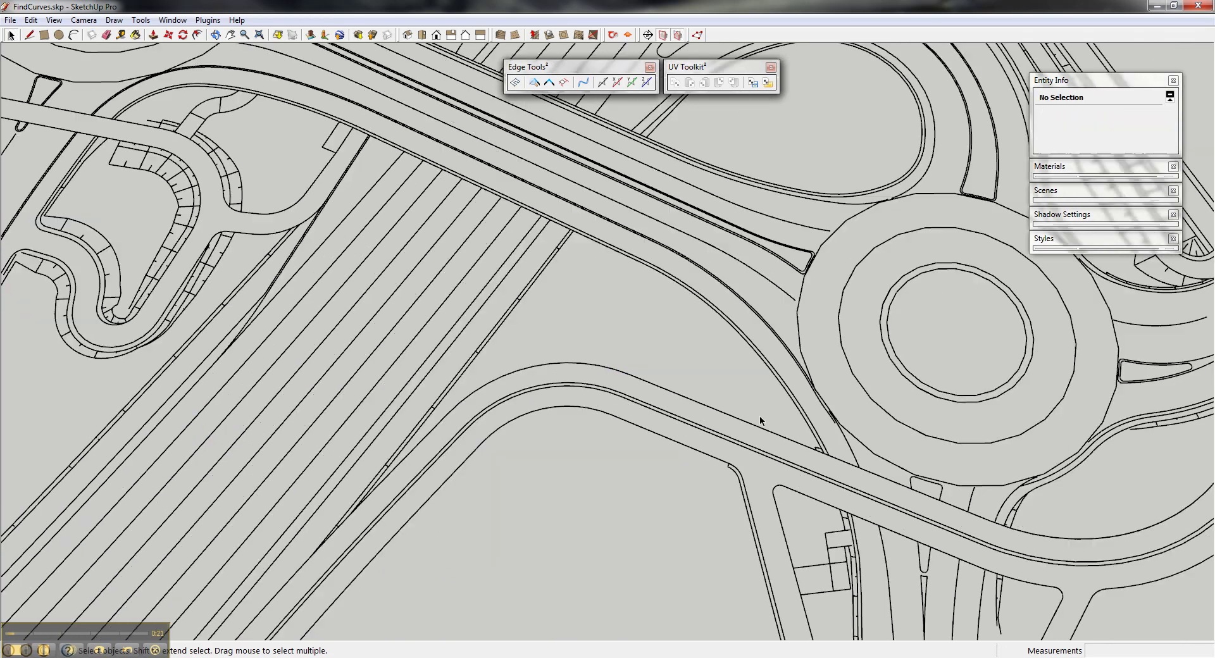
scroll(574, 345, "down", 5)
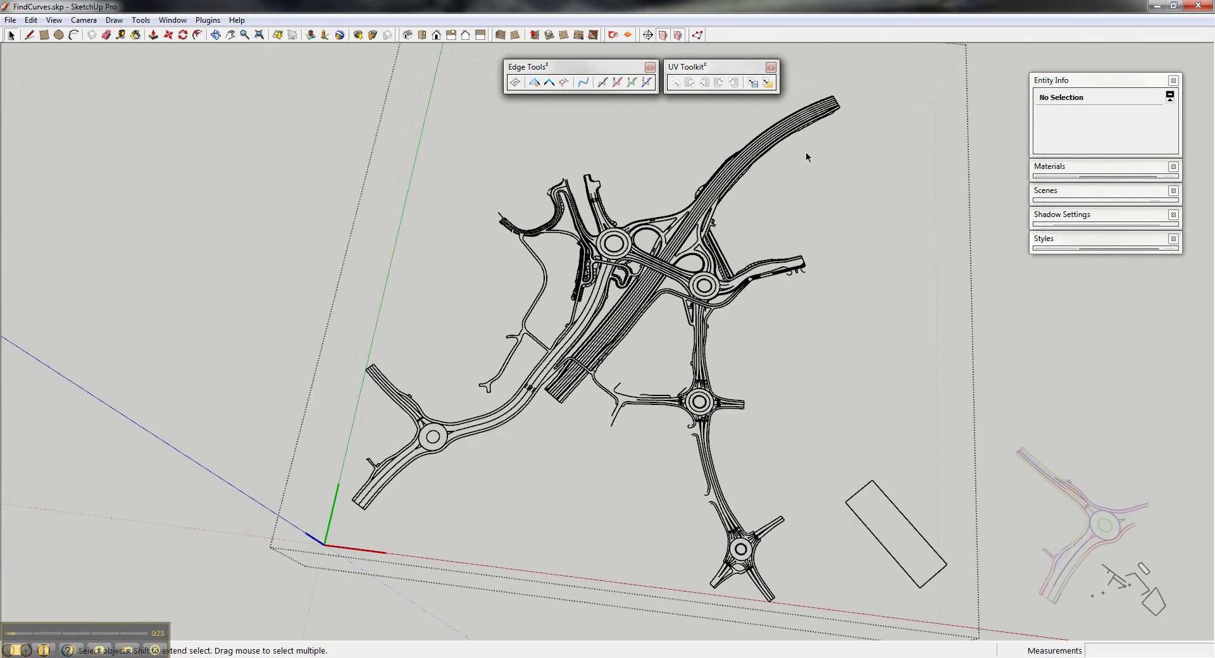
Orbit the site plan, then select all 21513 edges with Ctrl+A.
middle_click_drag(683, 391, 698, 392)
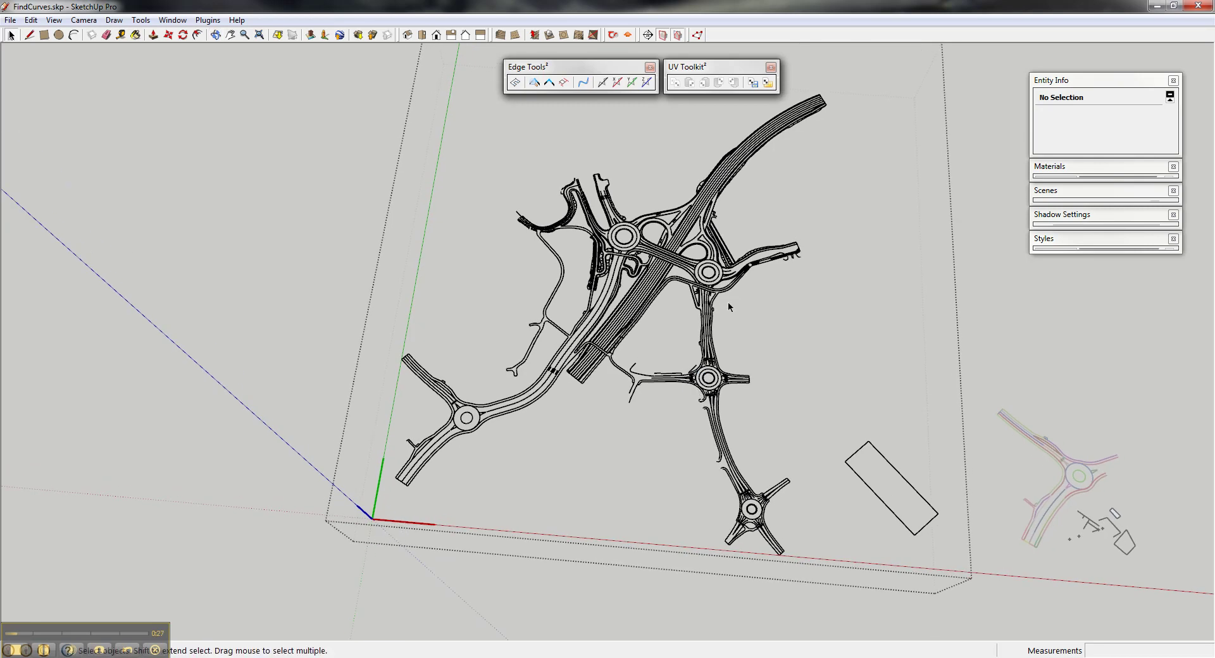
middle_click_drag(756, 538, 721, 472)
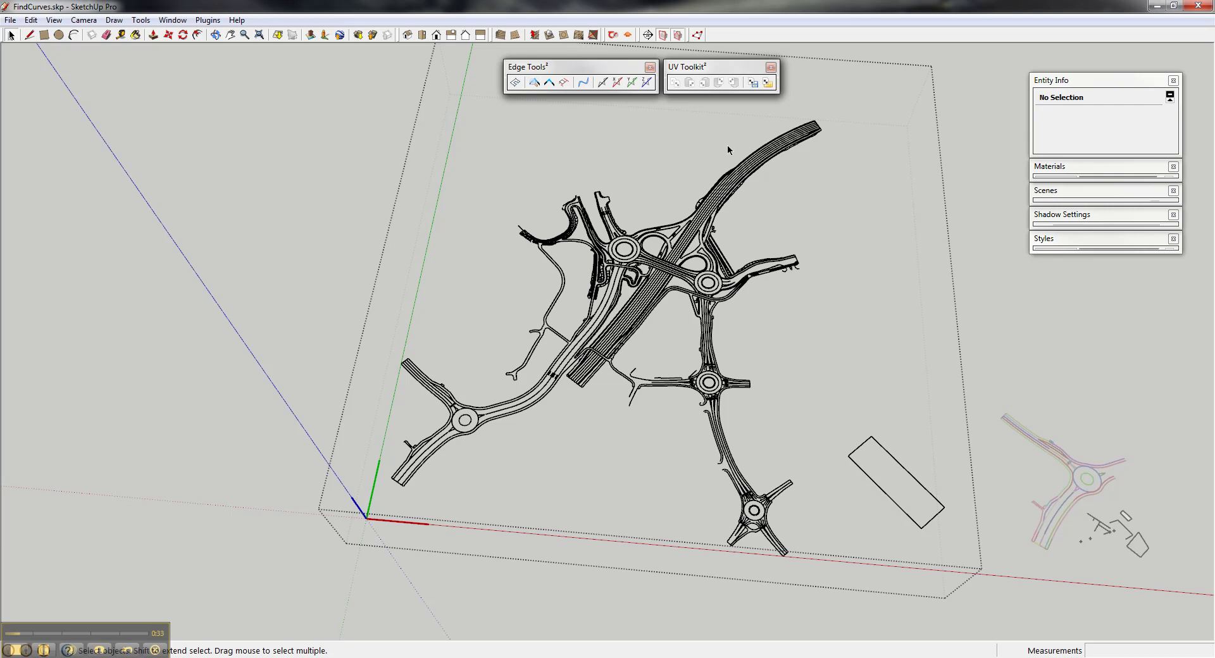
scroll(623, 326, "down", 1)
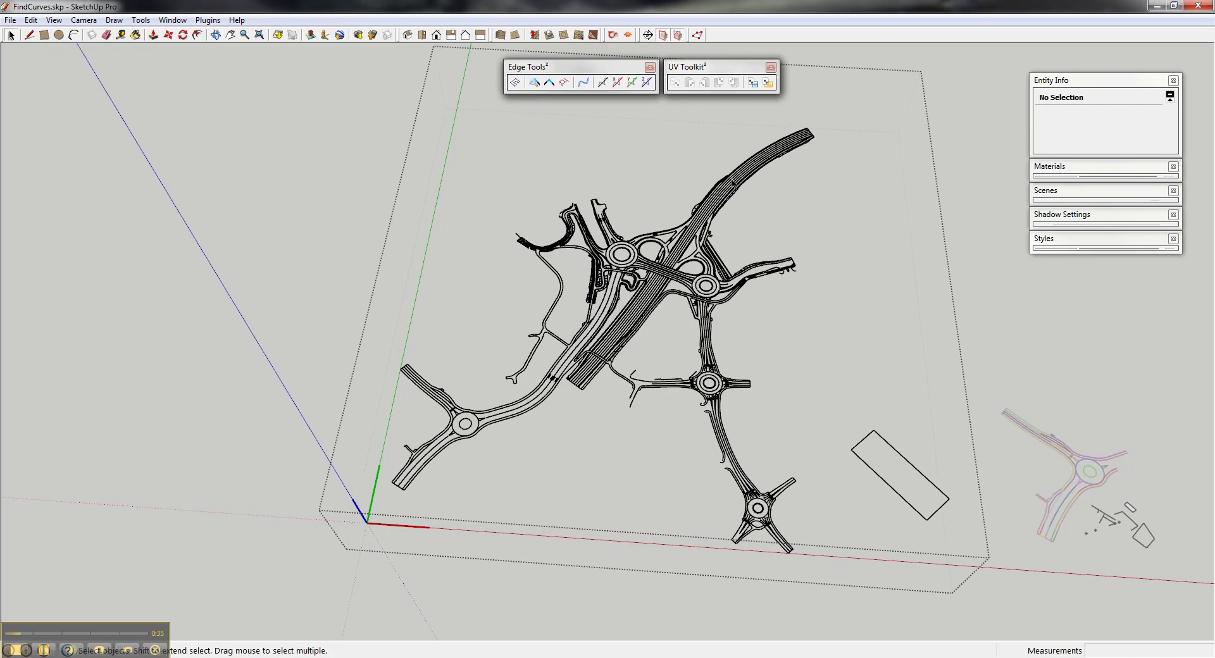
scroll(732, 183, "up", 5)
scroll(732, 183, "down", 5)
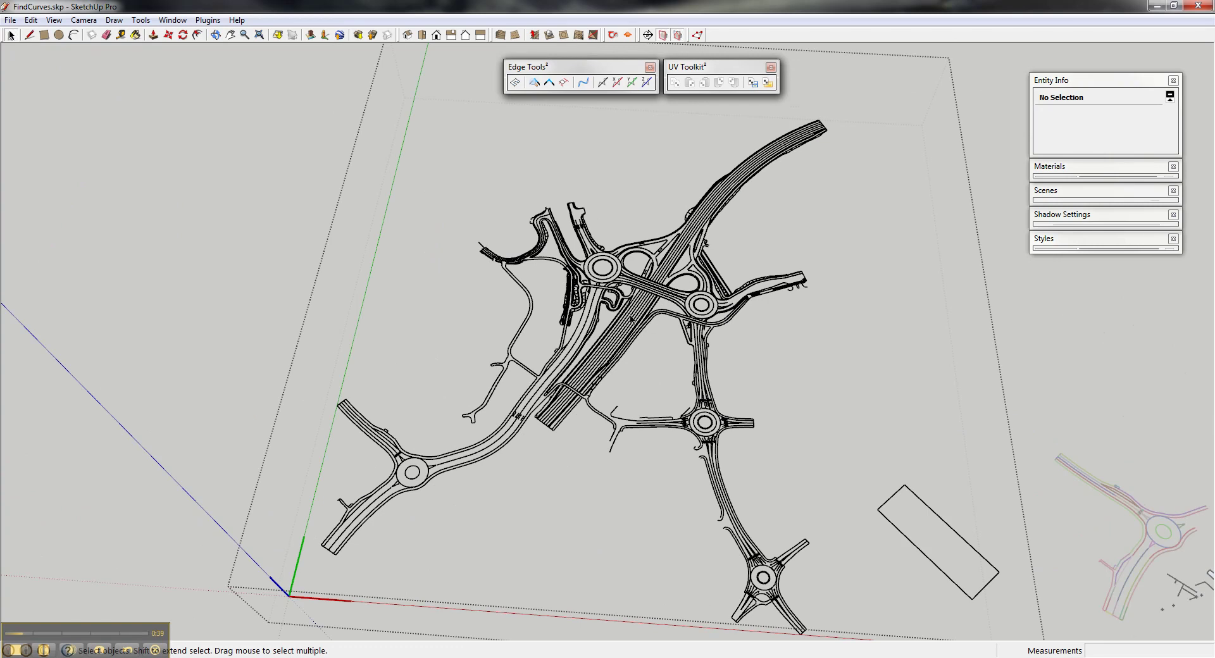
key("ctrl+a")
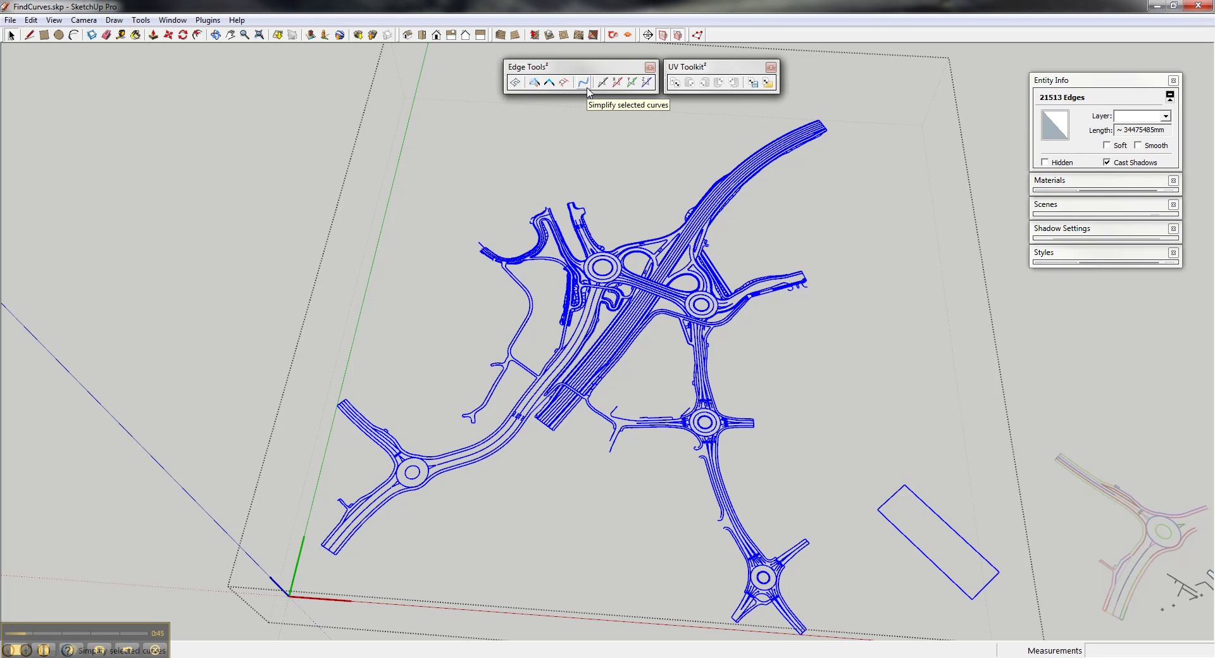
Launch Edge Tools' Simplify selected curves, move the dialog aside and set Max Deviation to 500.
left_click(582, 82)
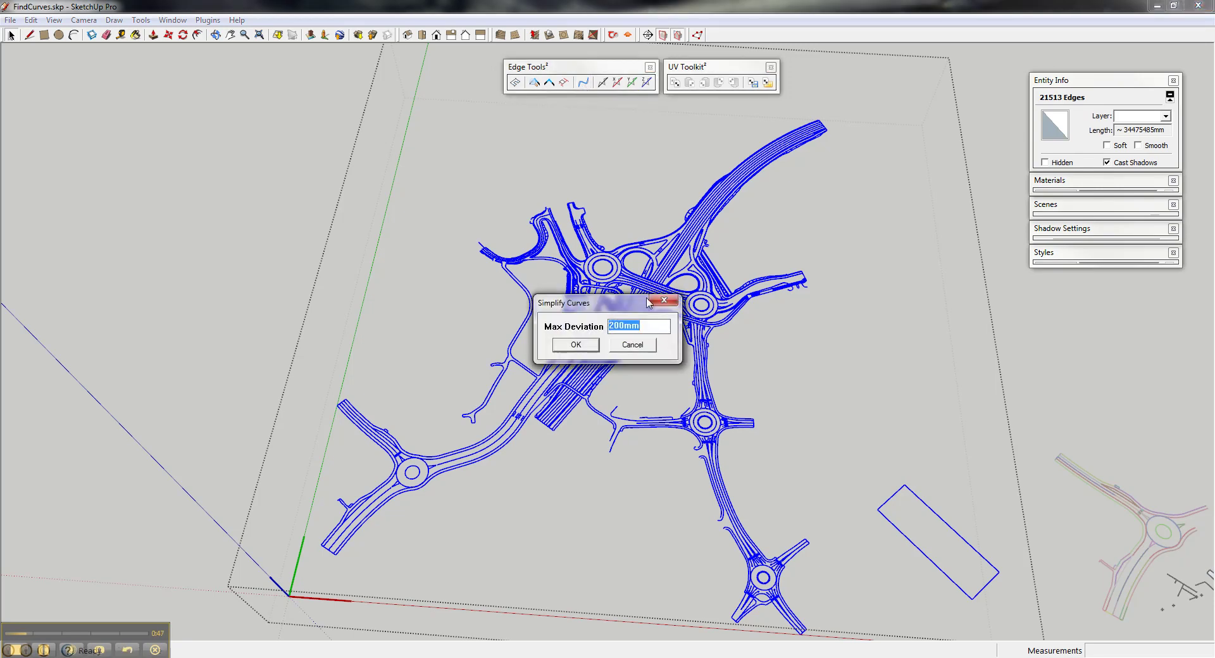
left_click_drag(607, 310, 615, 333)
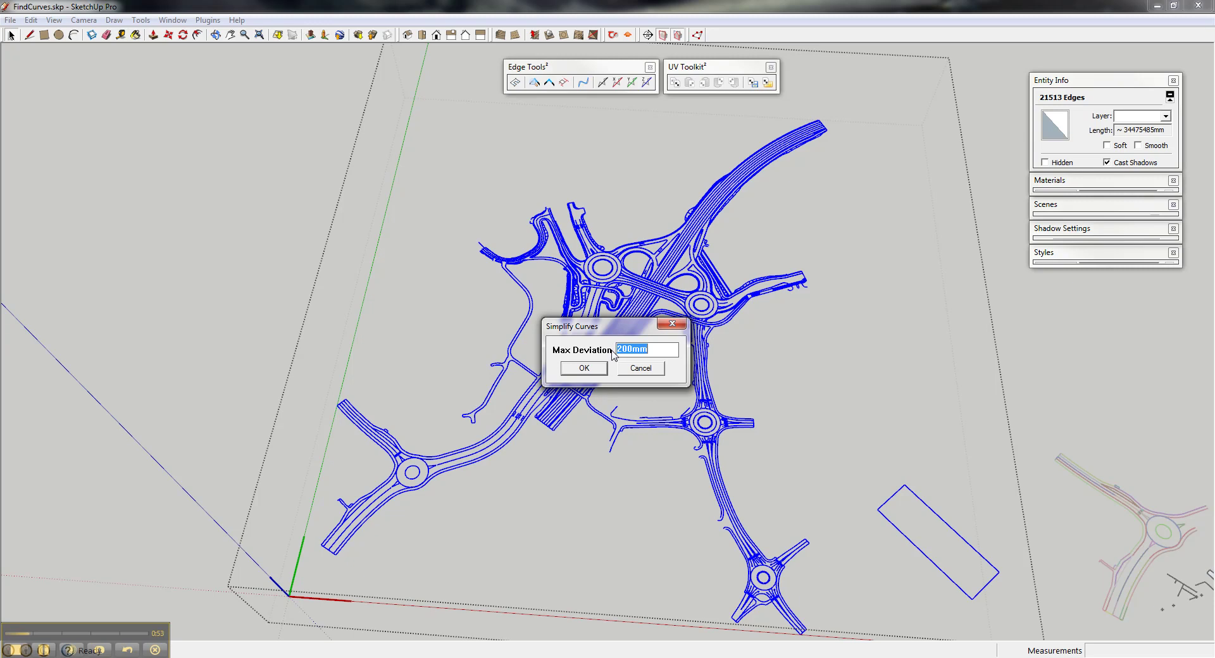
type("5000")
key("BackSpace")
Apply curve simplification at 500 deviation and close the 16075-edge reduction report.
left_click(583, 368)
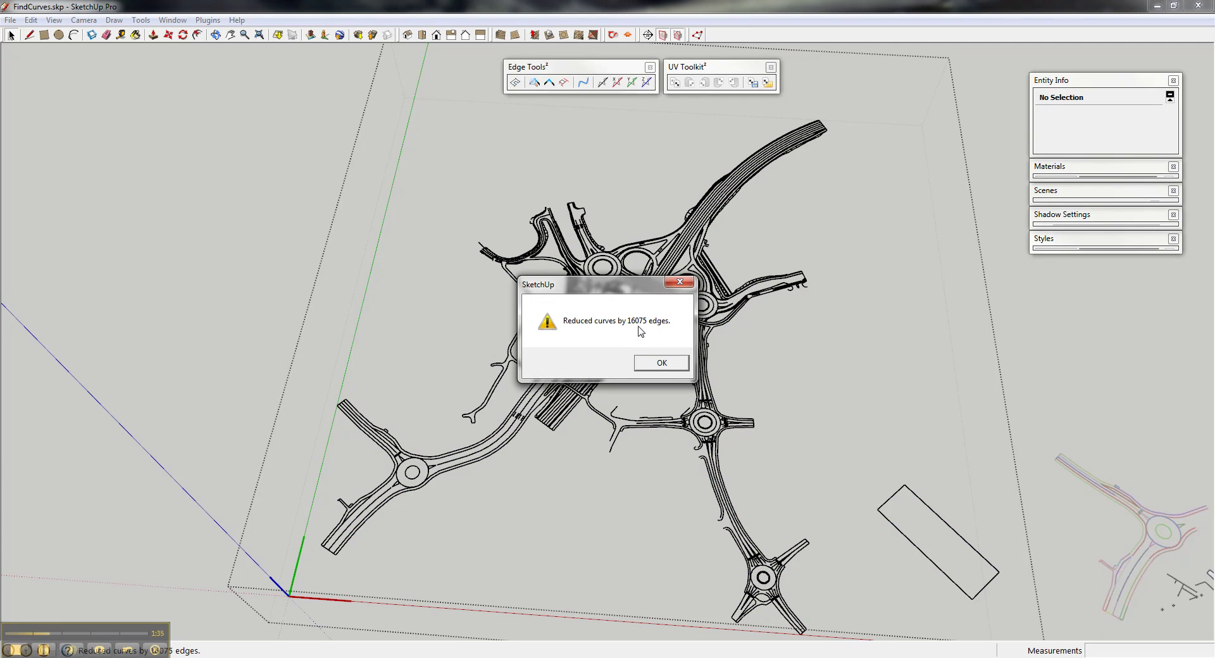
left_click(662, 365)
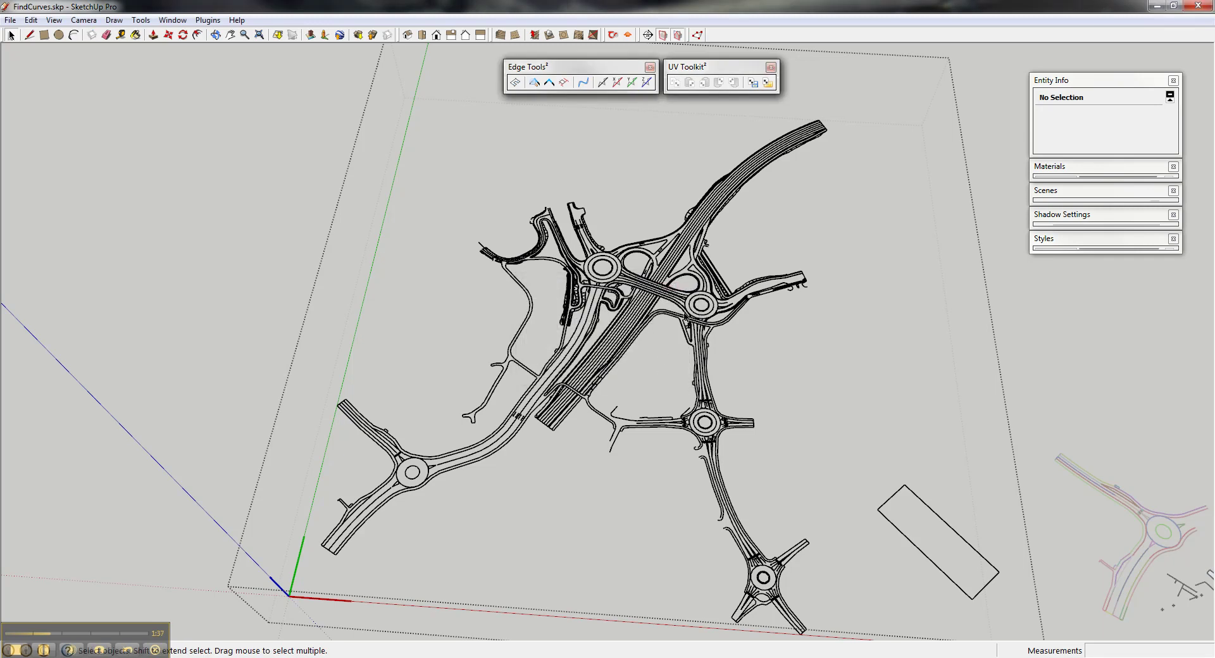
middle_click_drag(689, 310, 697, 263)
scroll(691, 252, "up", 5)
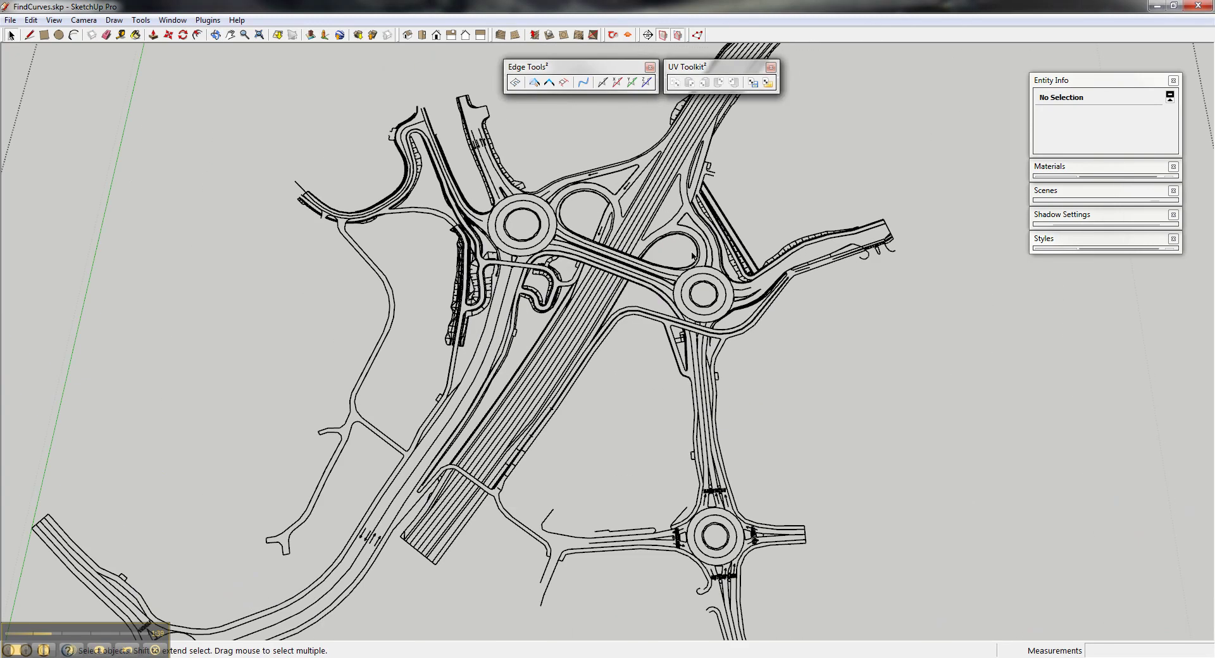
scroll(691, 250, "up", 5)
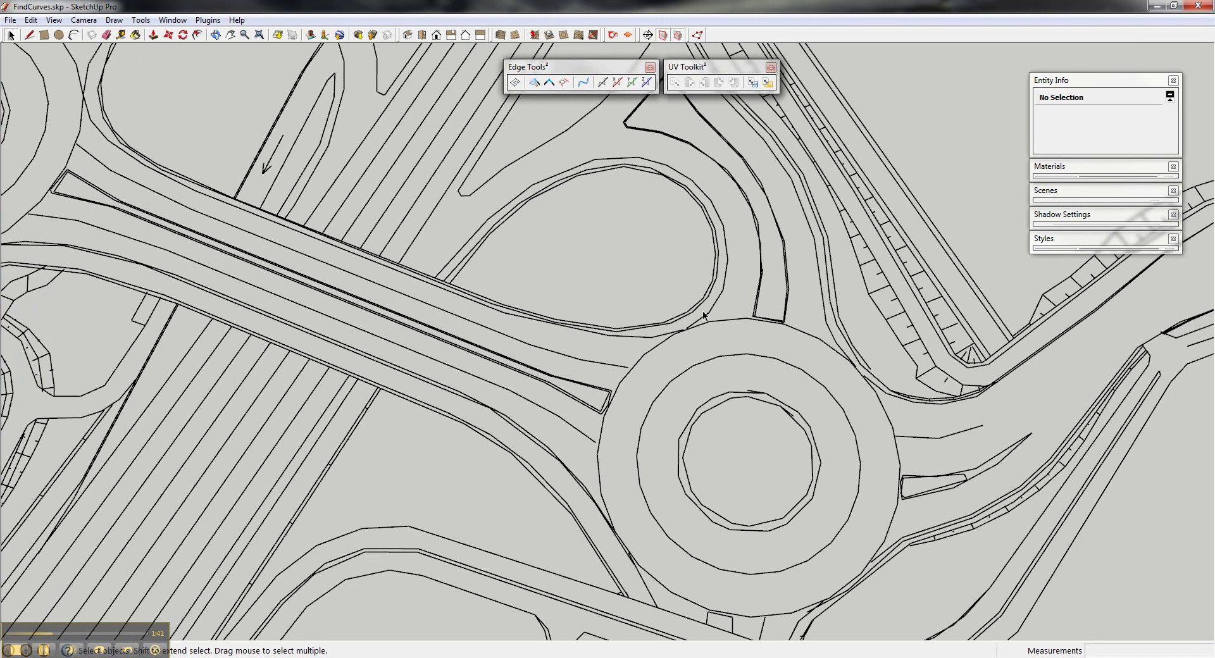
scroll(770, 408, "up", 2)
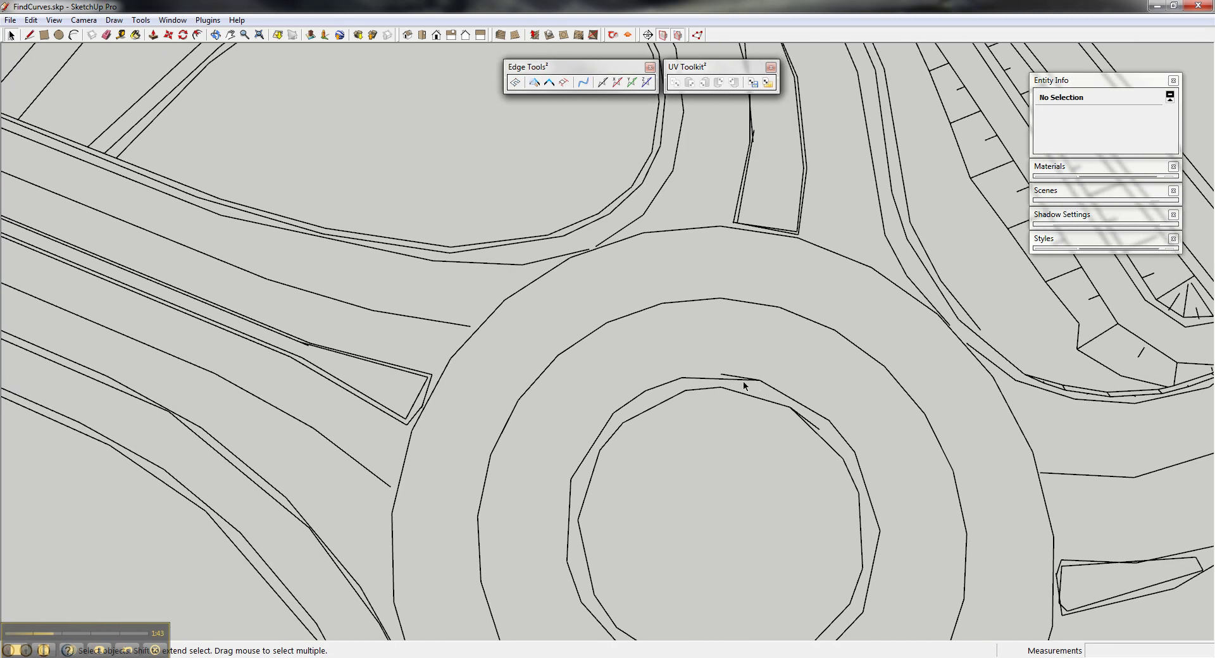
left_click(740, 381)
left_click(738, 377)
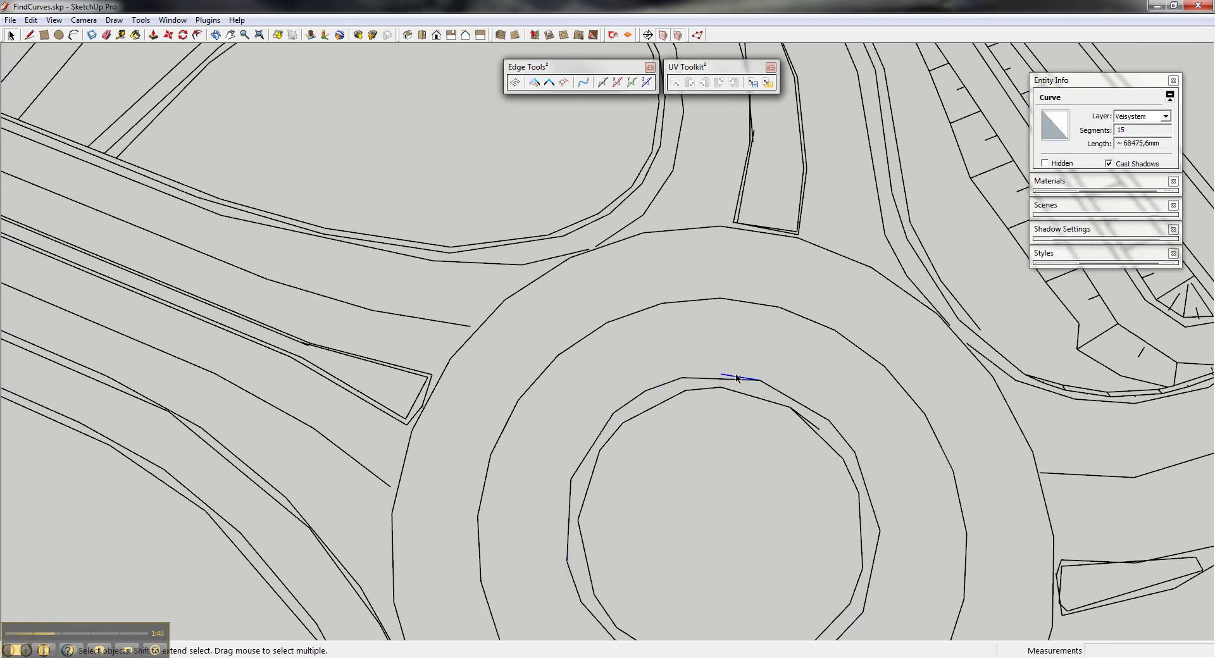
left_click(807, 422)
scroll(808, 423, "down", 6)
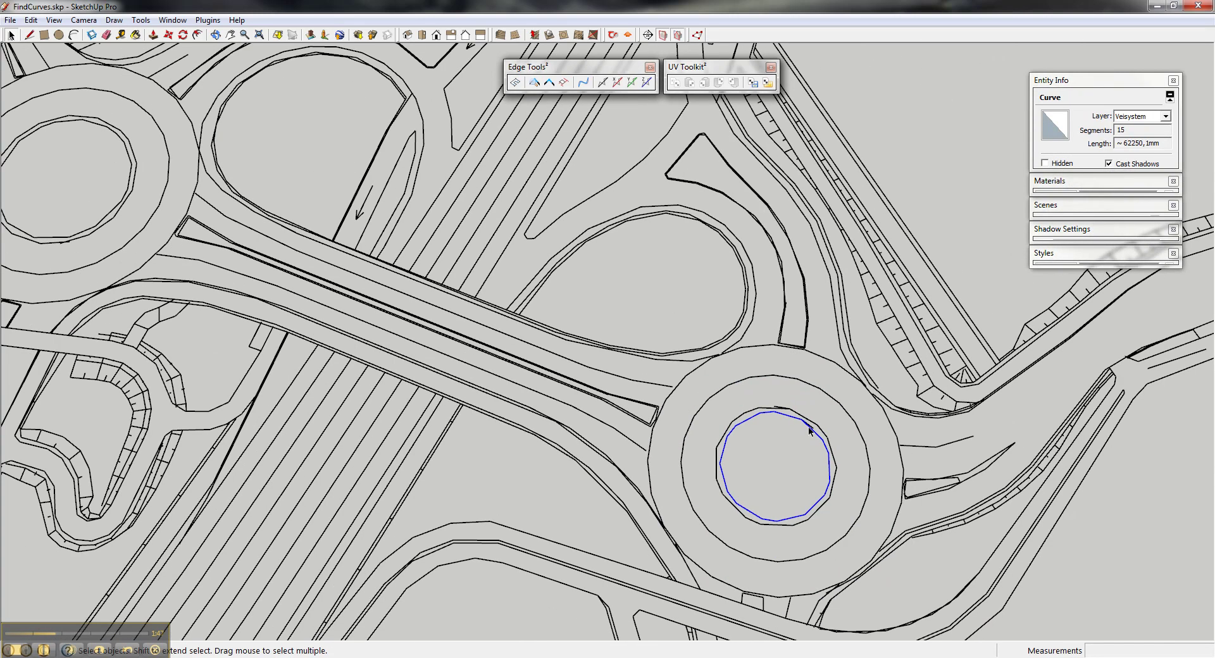
scroll(759, 254, "down", 4)
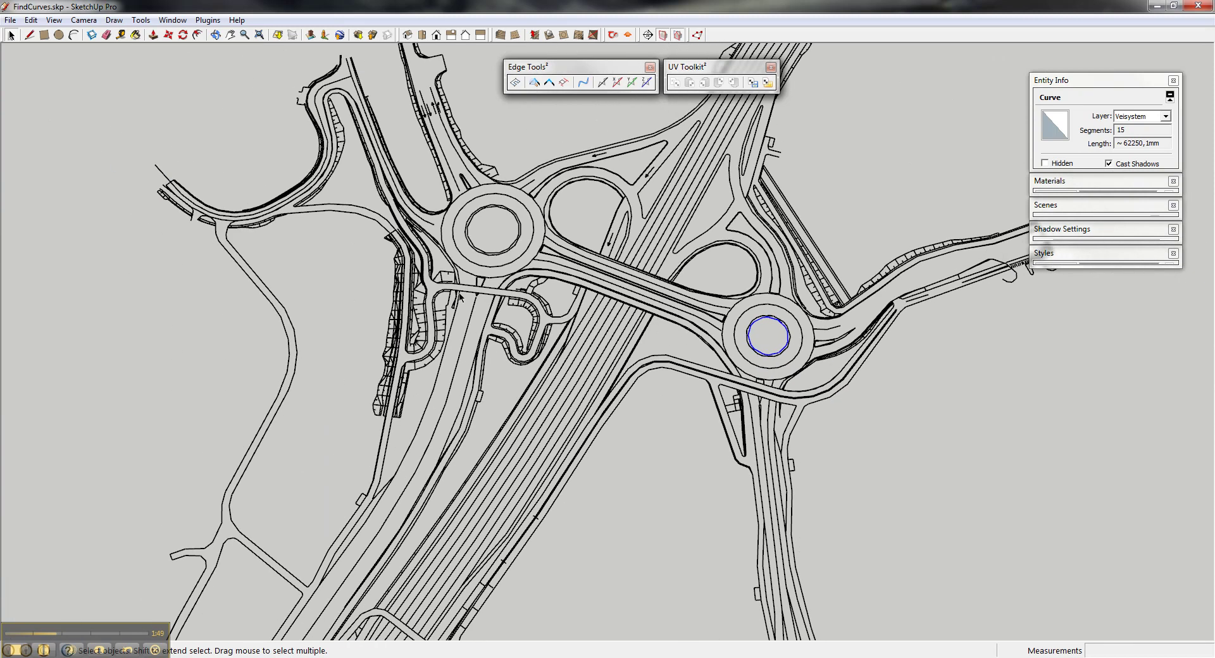
scroll(460, 295, "up", 7)
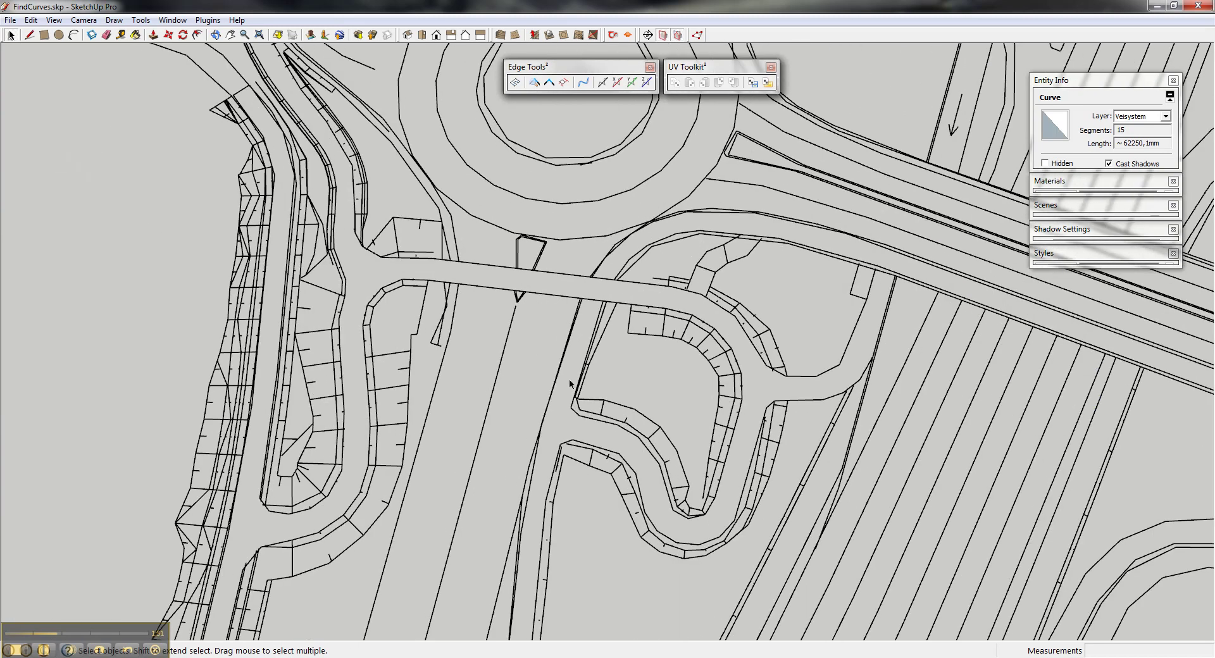
scroll(557, 329, "down", 8)
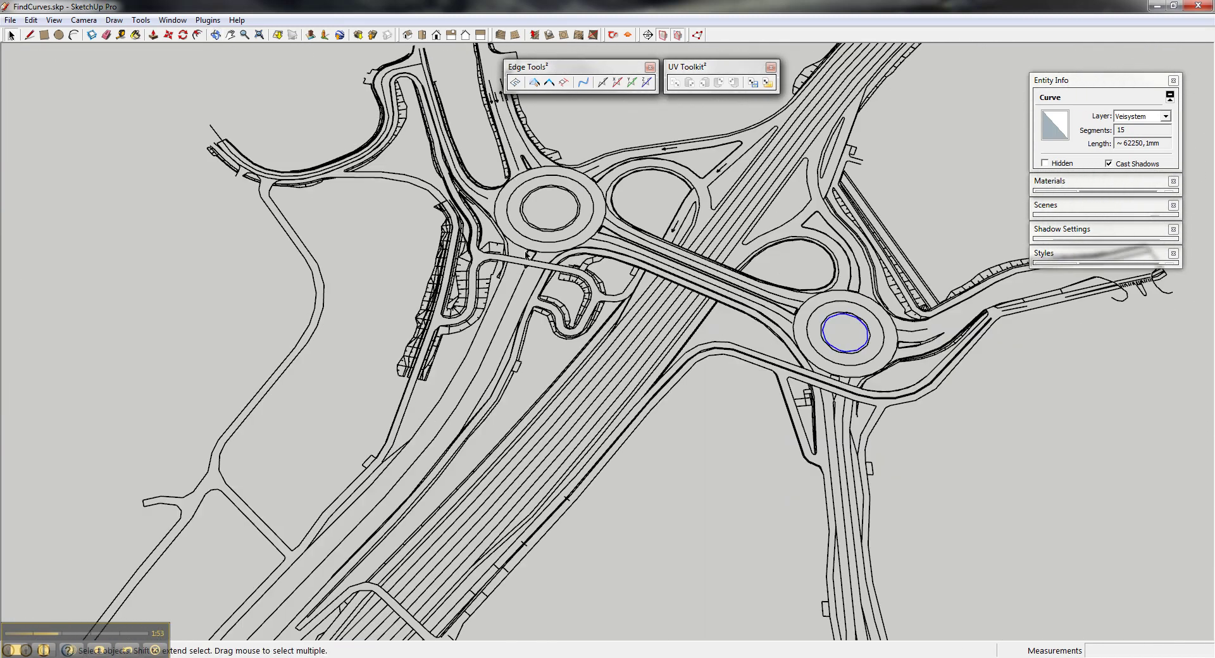
scroll(529, 254, "down", 2)
scroll(370, 521, "up", 3)
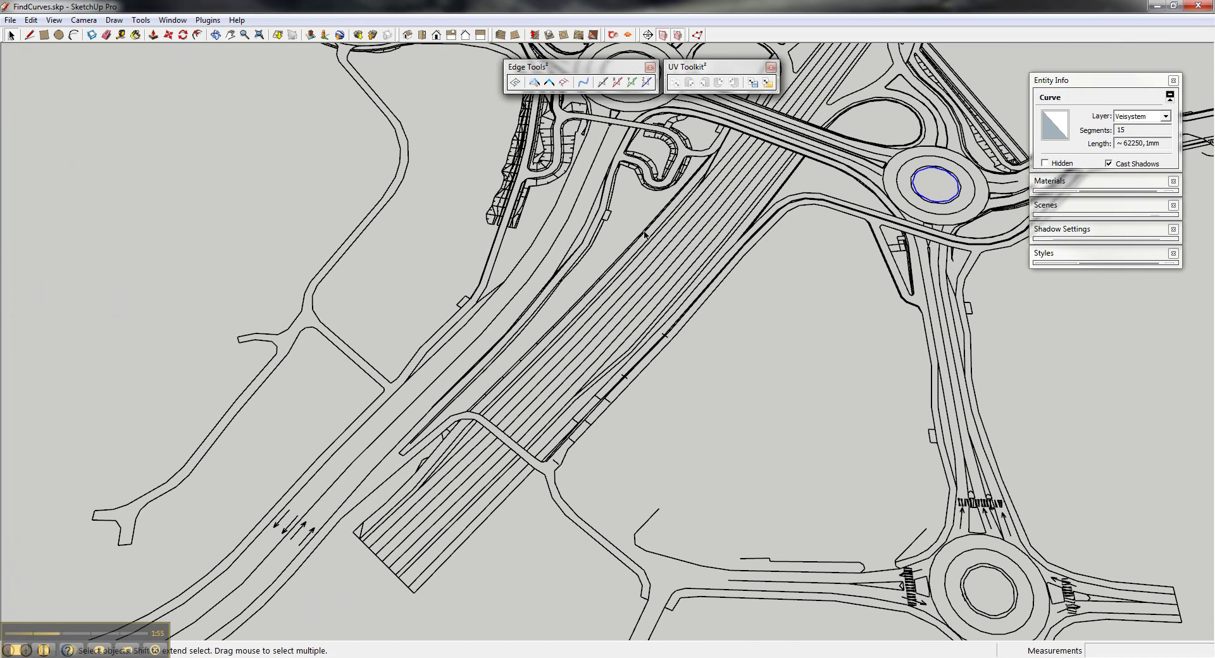
left_click(320, 336)
left_click(319, 322)
scroll(319, 323, "down", 5)
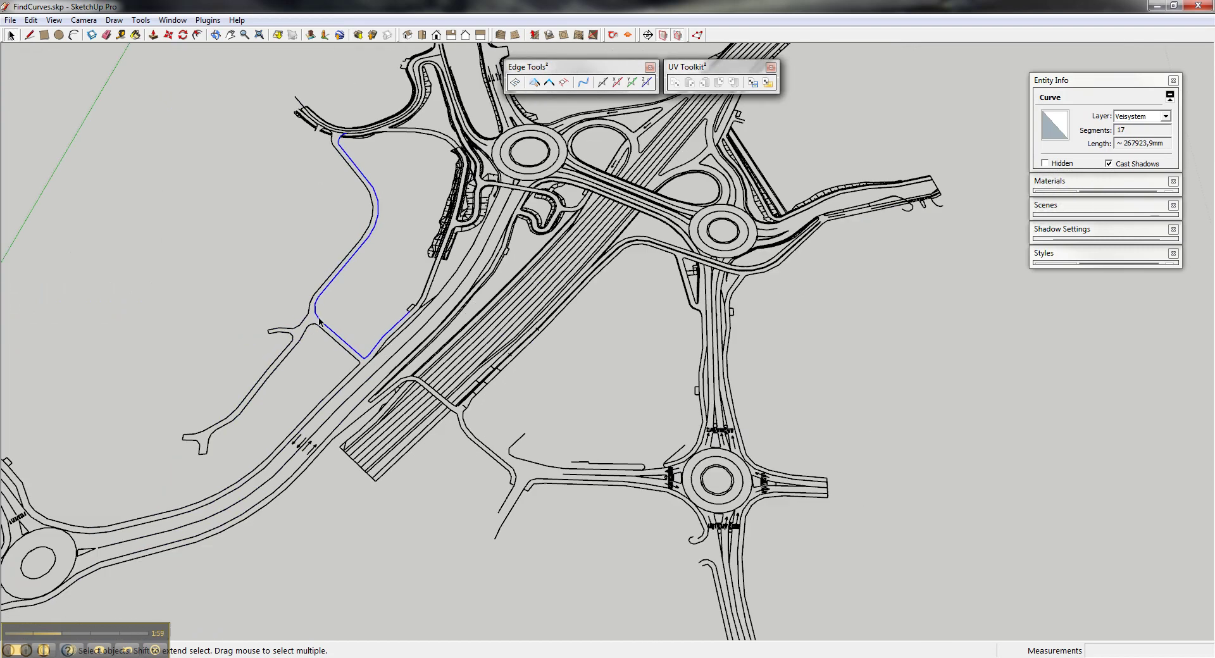
left_click(211, 416)
scroll(210, 415, "up", 5)
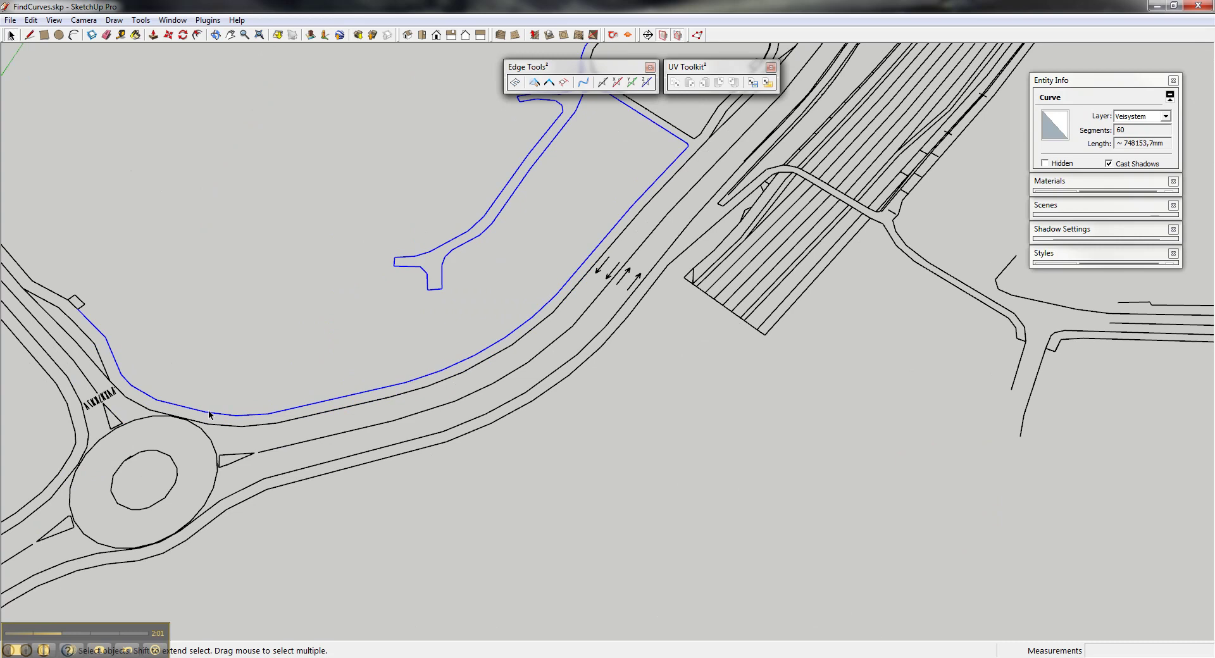
left_click(532, 312)
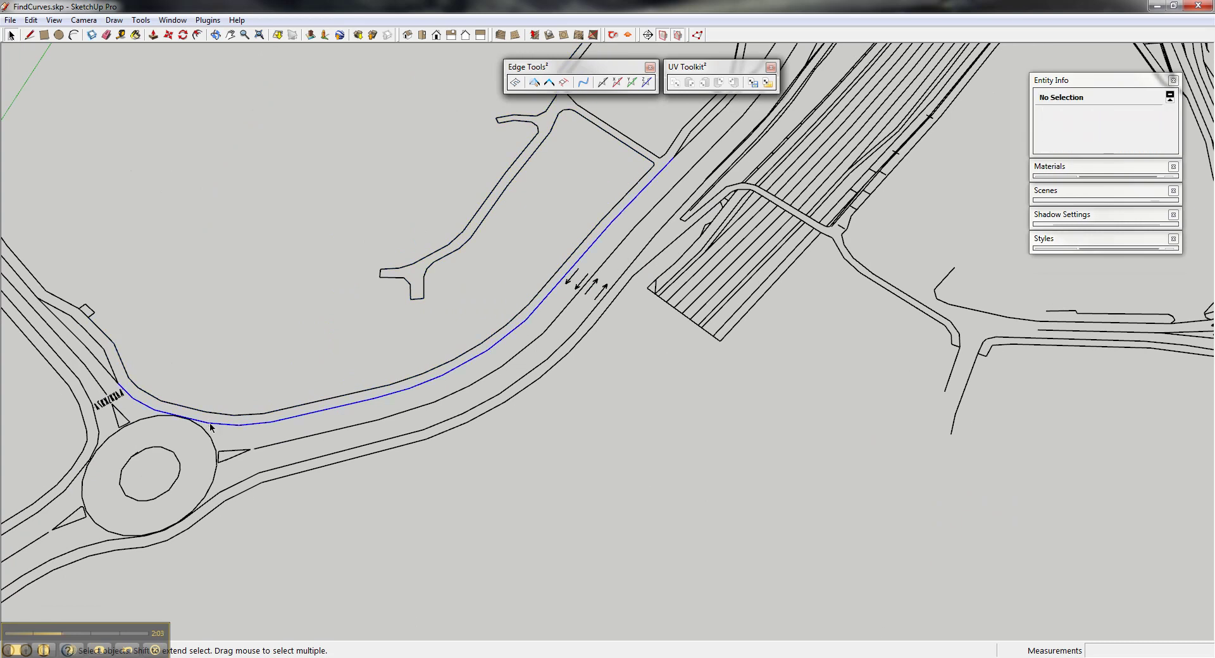
left_click(493, 378)
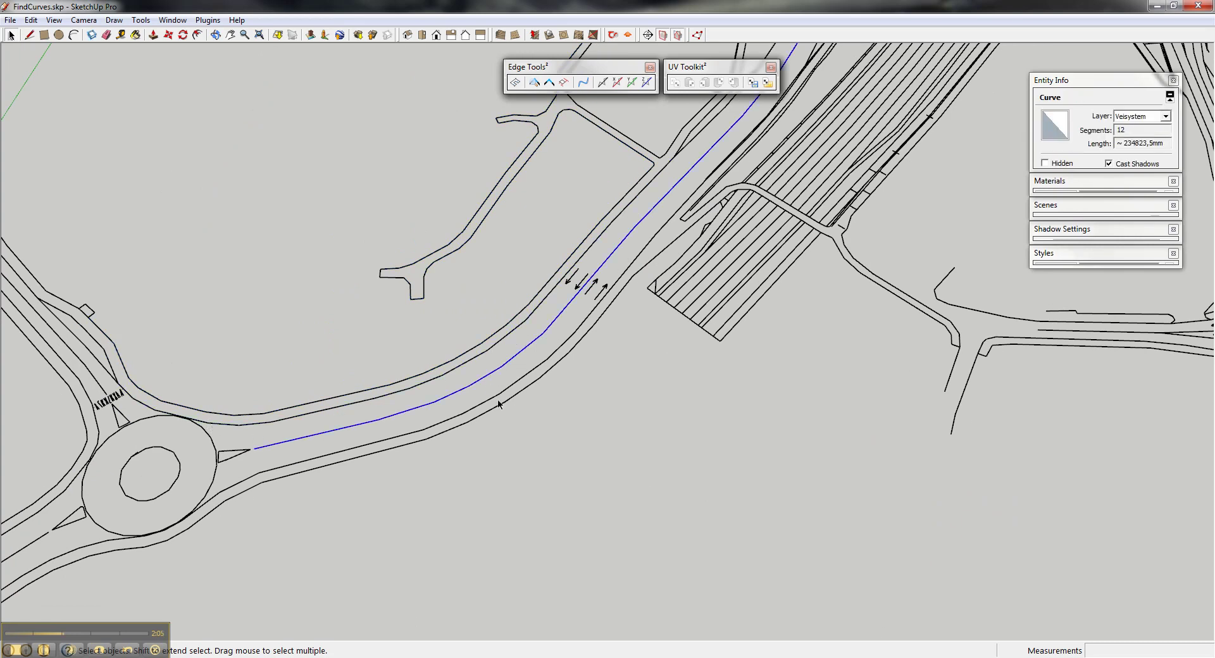
left_click(498, 397)
scroll(536, 381, "down", 5)
scroll(874, 320, "up", 5)
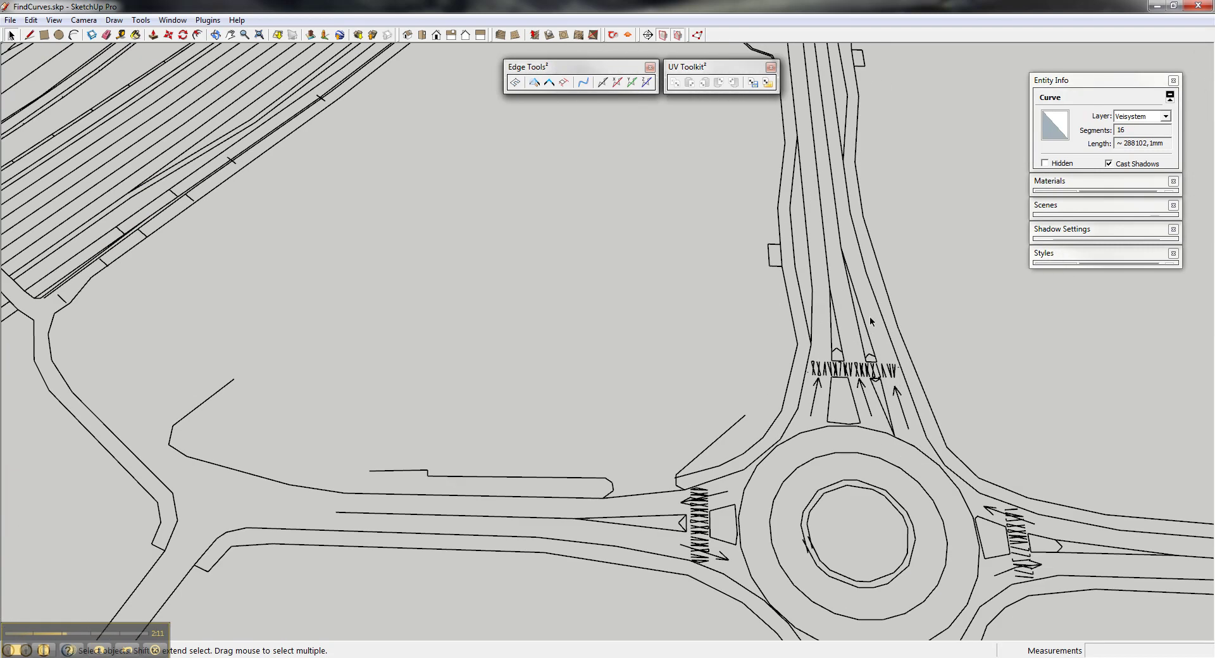
scroll(870, 321, "down", 3)
middle_click_drag(821, 335, 821, 335)
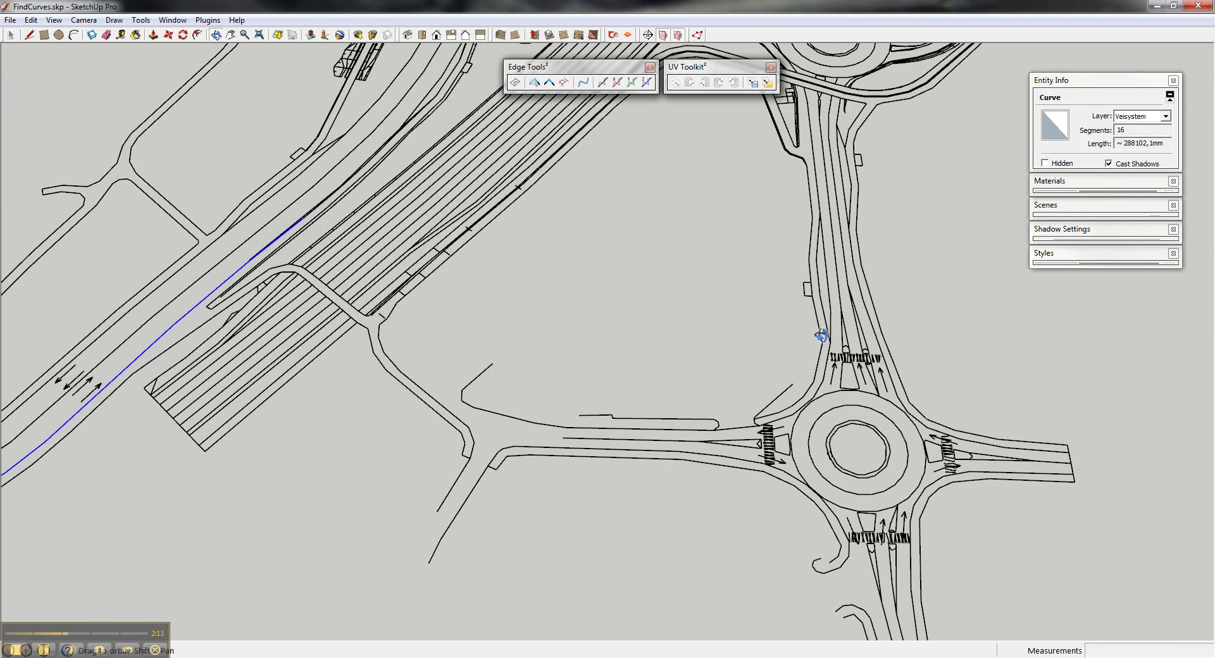
left_click(821, 336)
scroll(759, 405, "down", 3)
Try Simplify Curves with nothing selected and dismiss the nothing-selected warning.
scroll(781, 185, "up", 2)
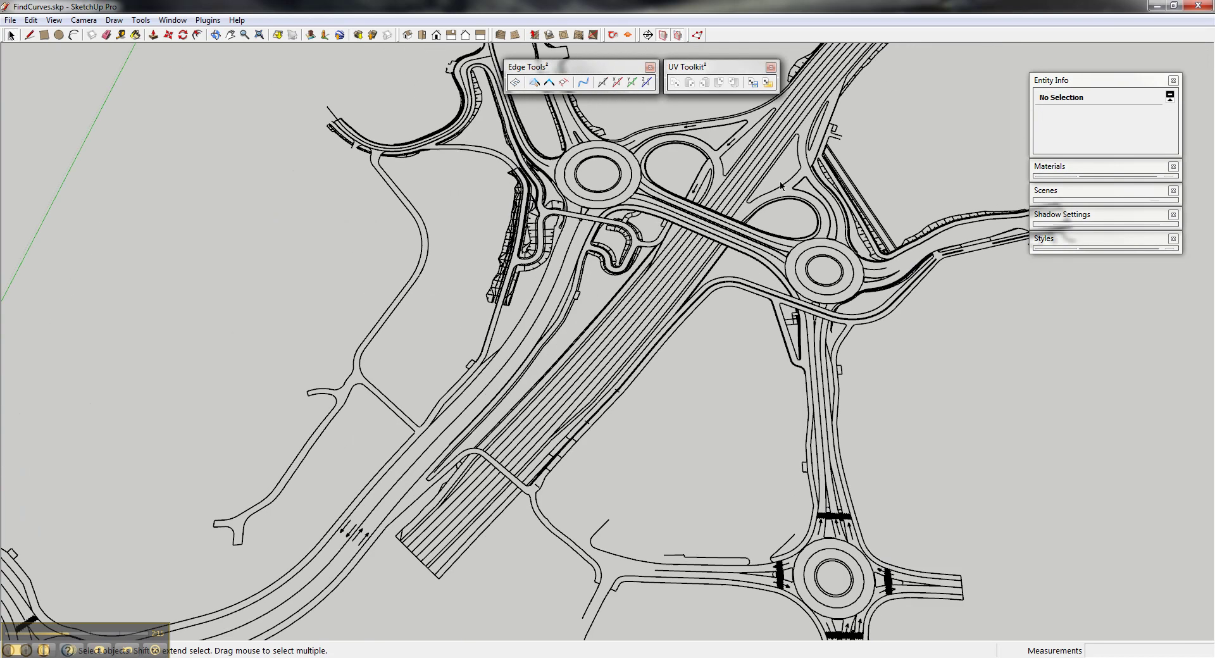
scroll(781, 185, "up", 1)
left_click(582, 82)
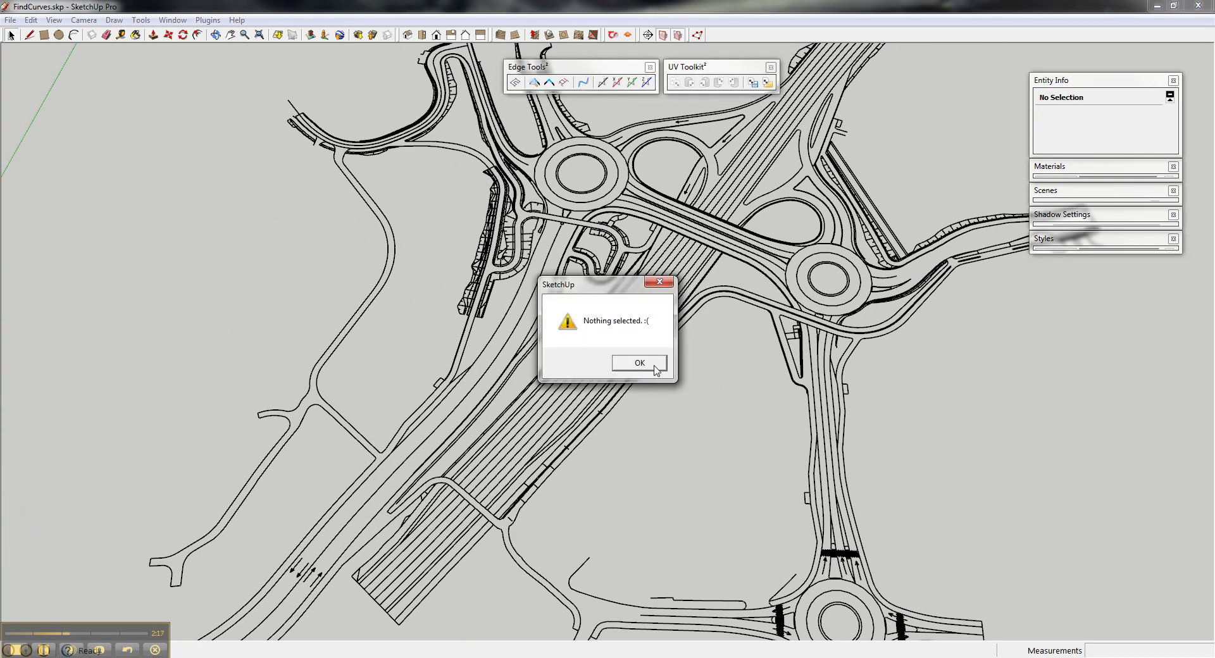
left_click(639, 362)
Select the whole road model and simplify its curves at 200mm maximum deviation.
key("ctrl+a")
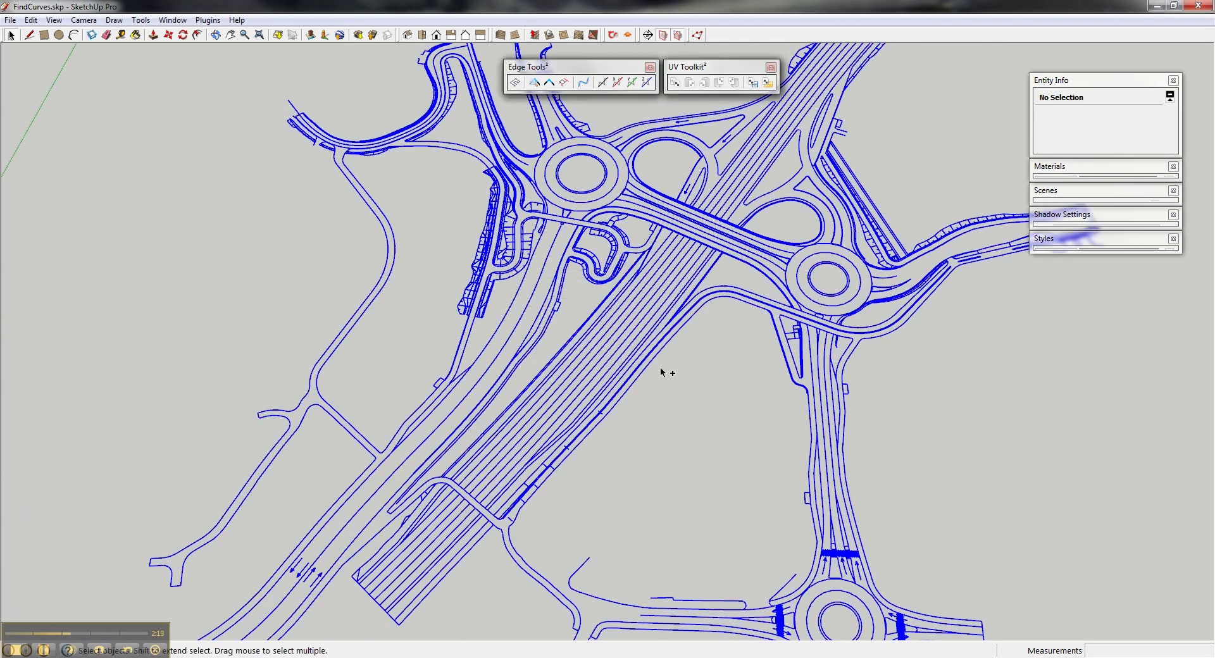
left_click(582, 83)
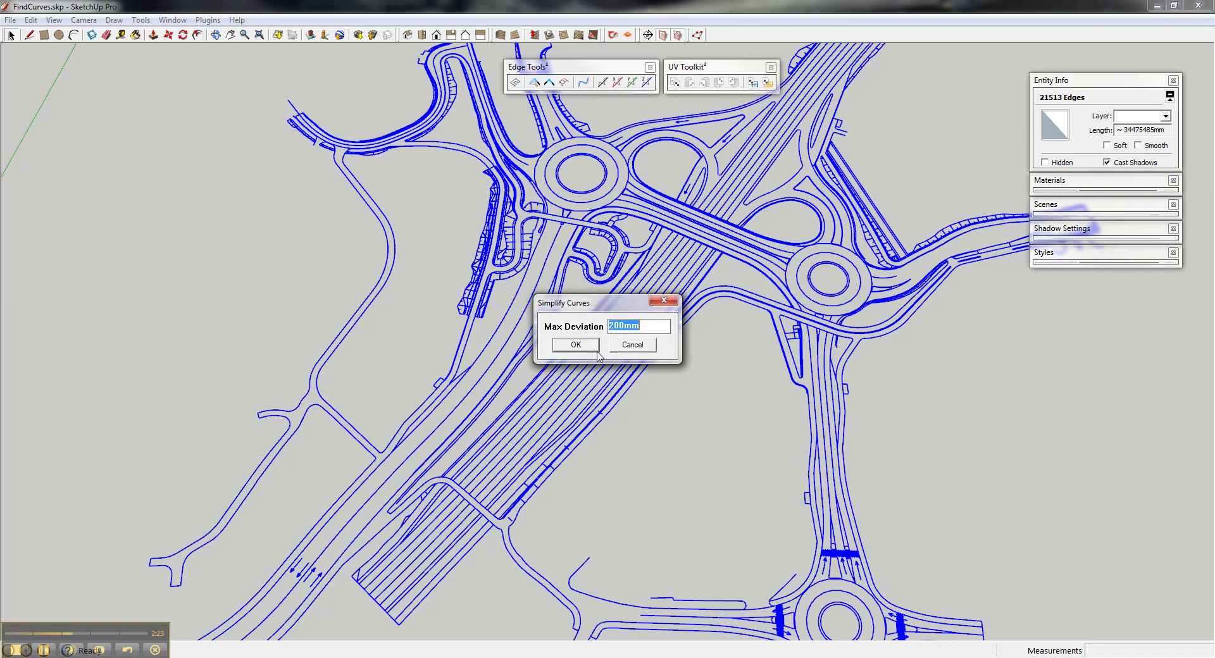
left_click(575, 345)
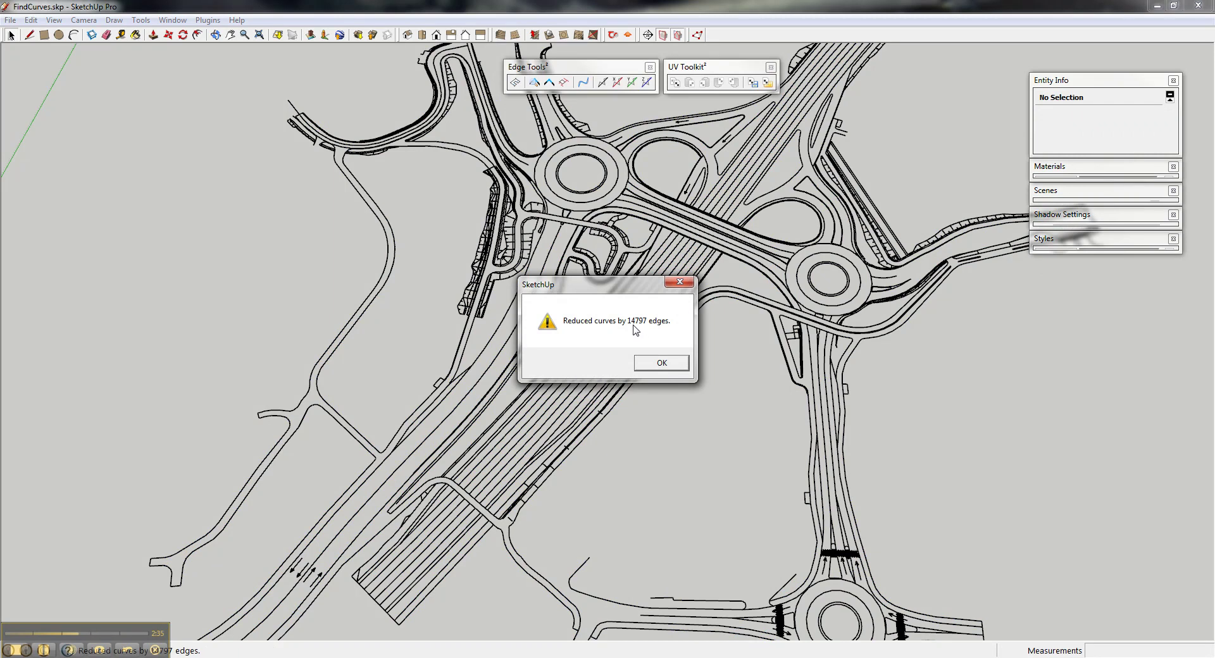
left_click(662, 364)
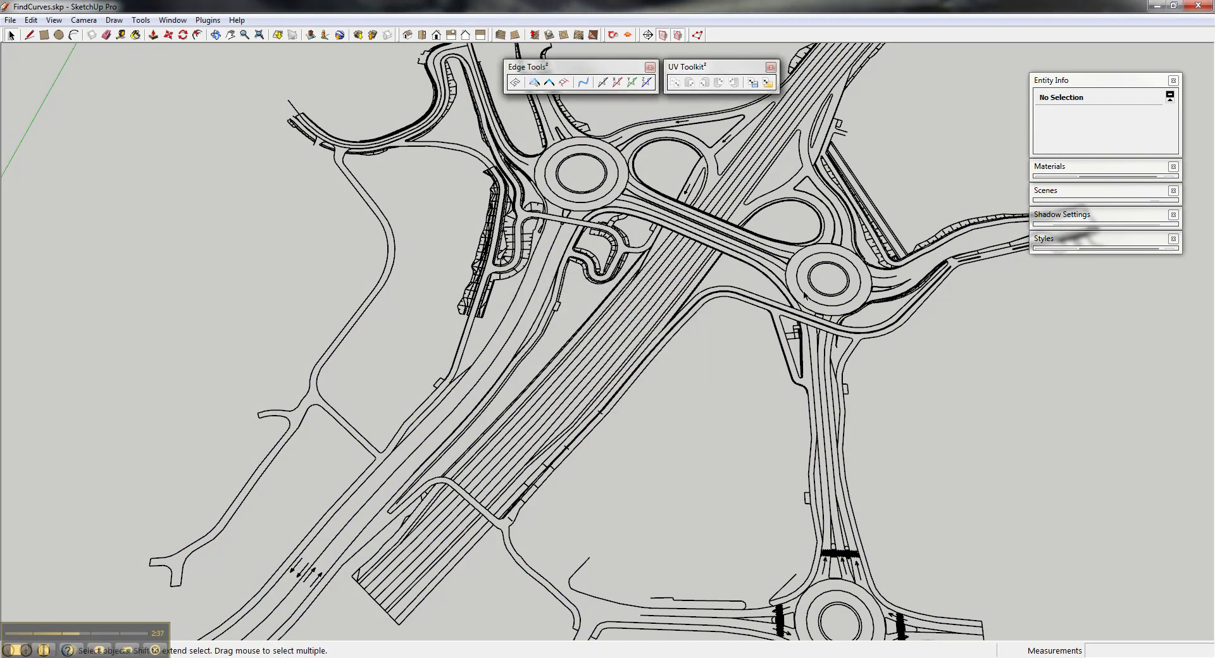
middle_click_drag(808, 271, 833, 254)
scroll(832, 253, "up", 8)
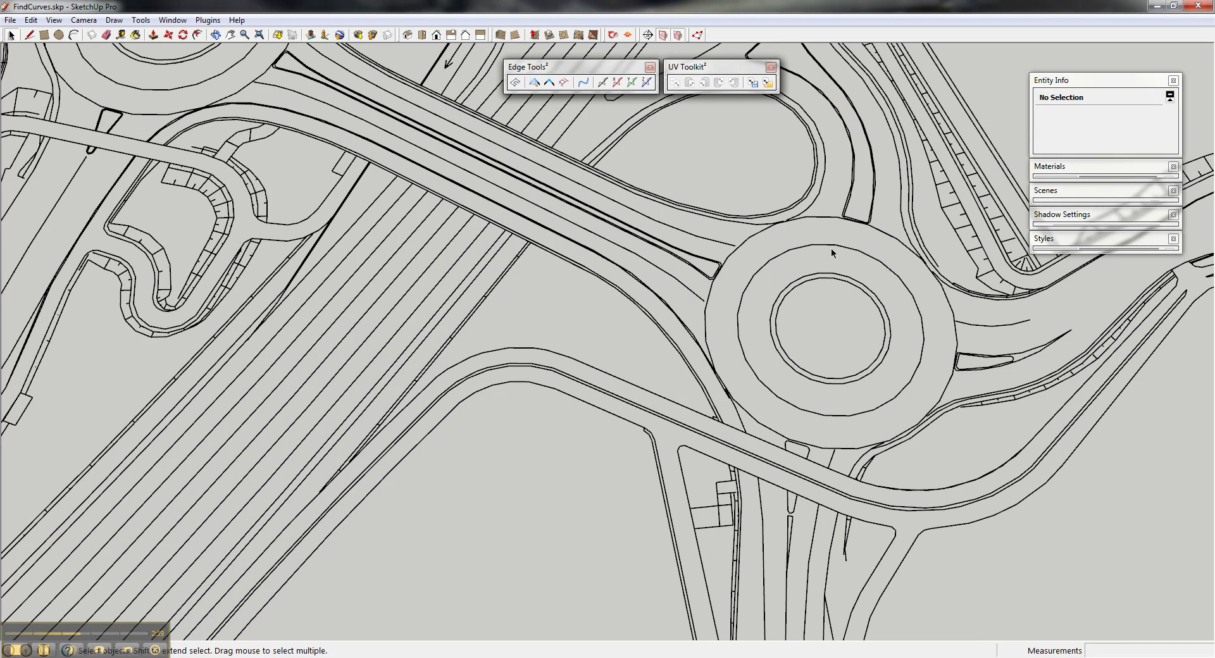
scroll(913, 373, "down", 5)
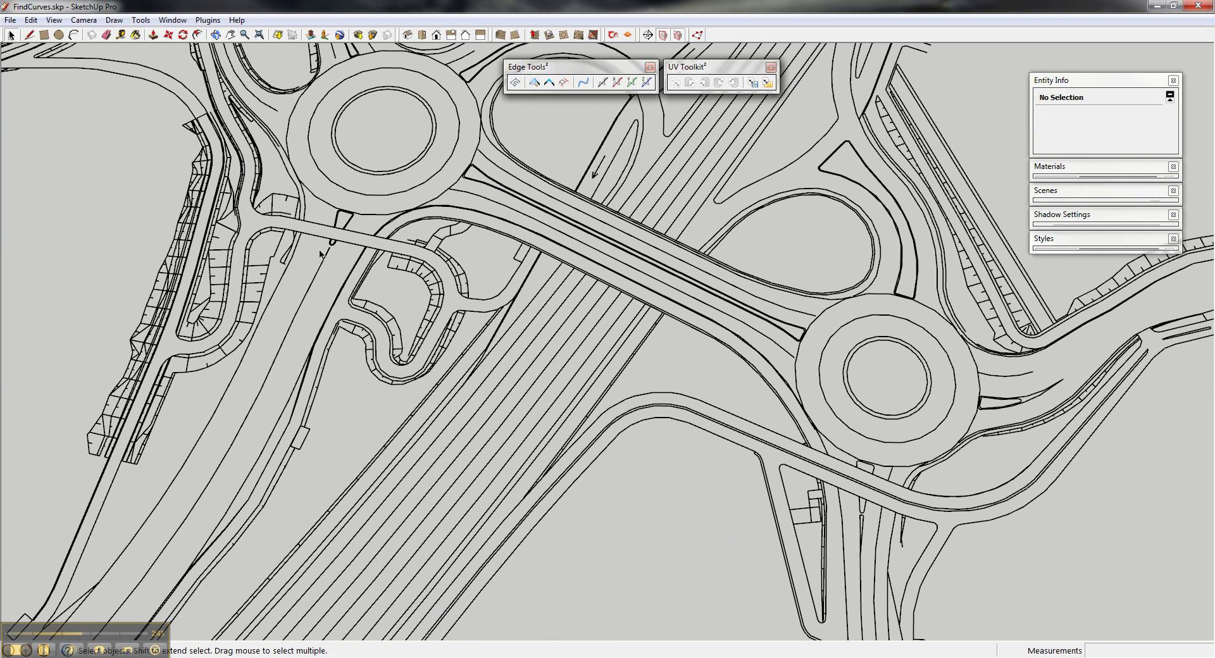
scroll(722, 365, "down", 10)
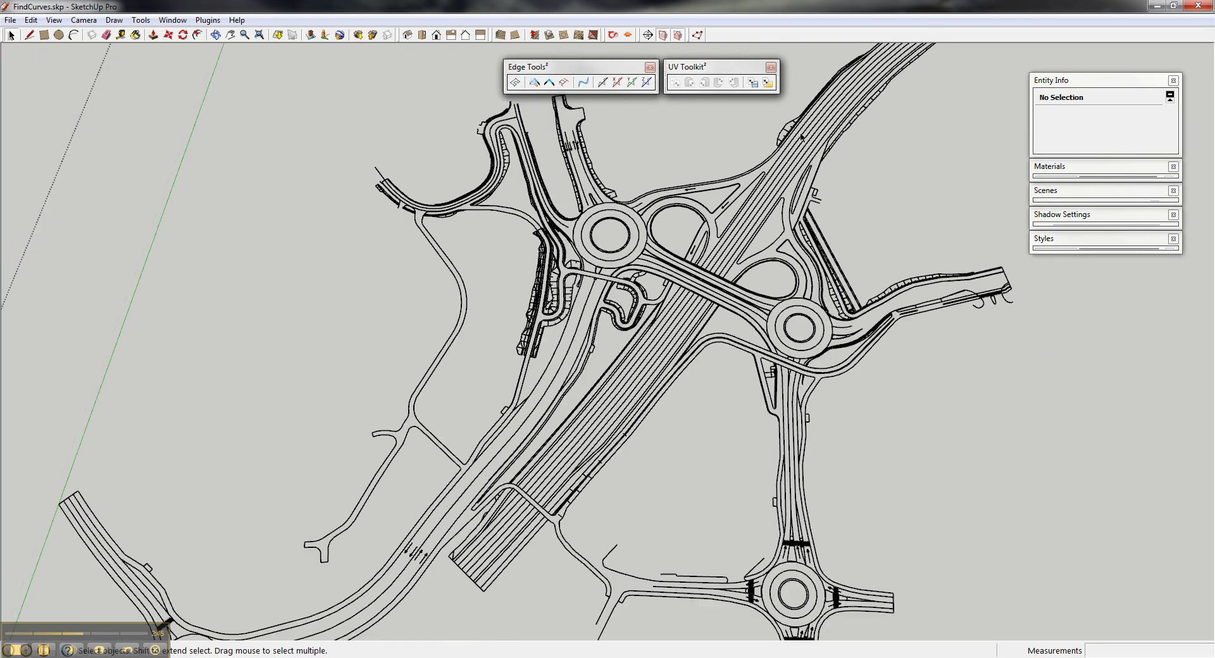
scroll(801, 209, "up", 10)
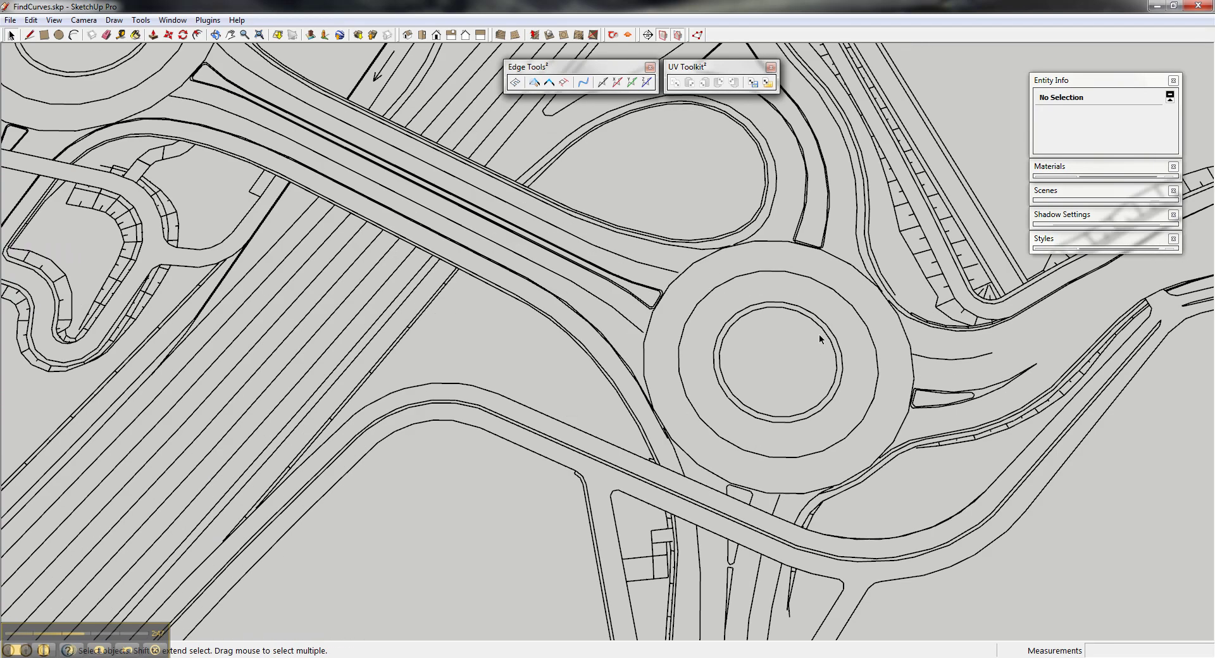
scroll(821, 332, "down", 6)
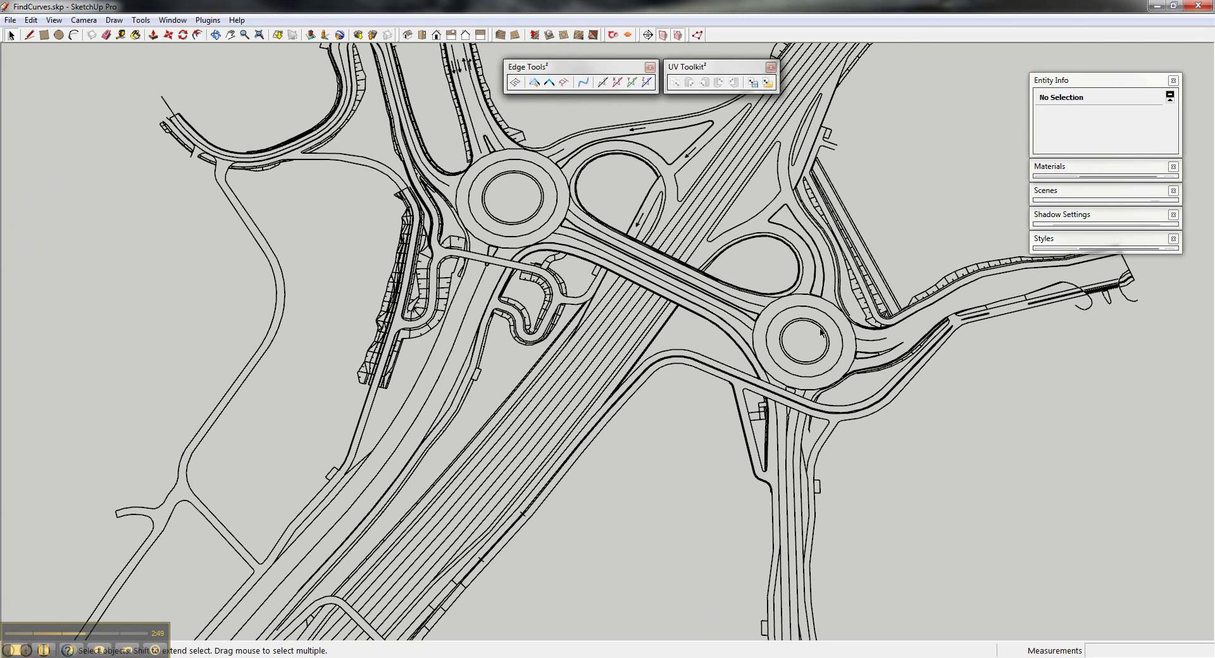
scroll(673, 341, "down", 5)
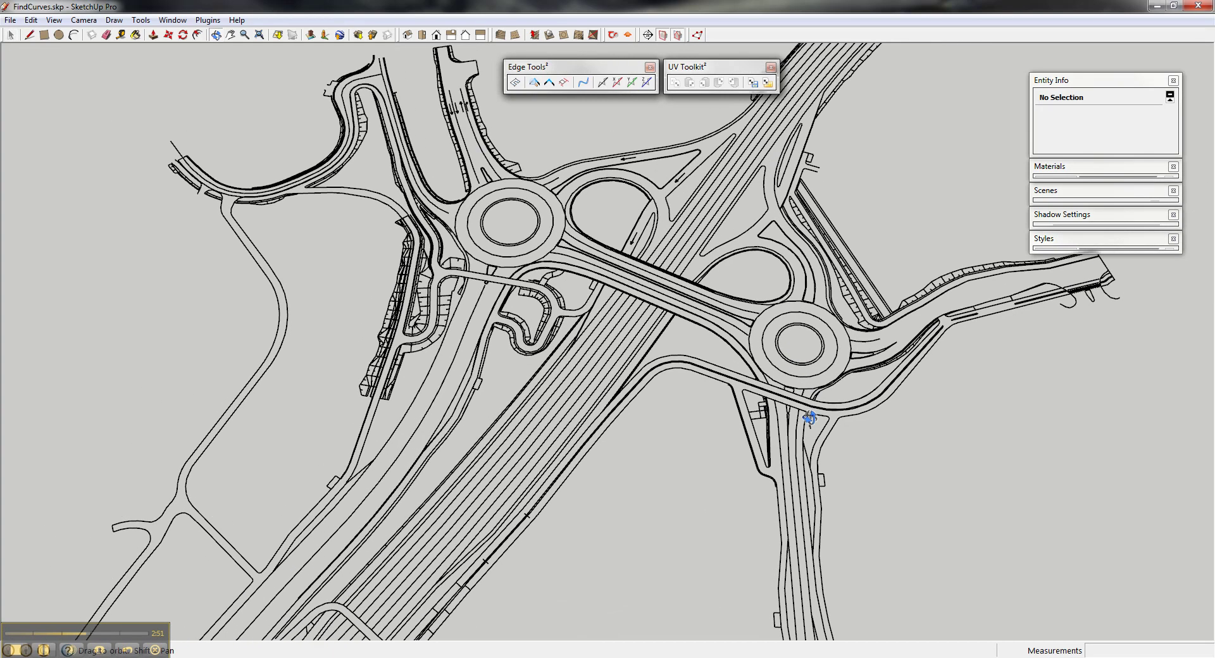
left_click(625, 346)
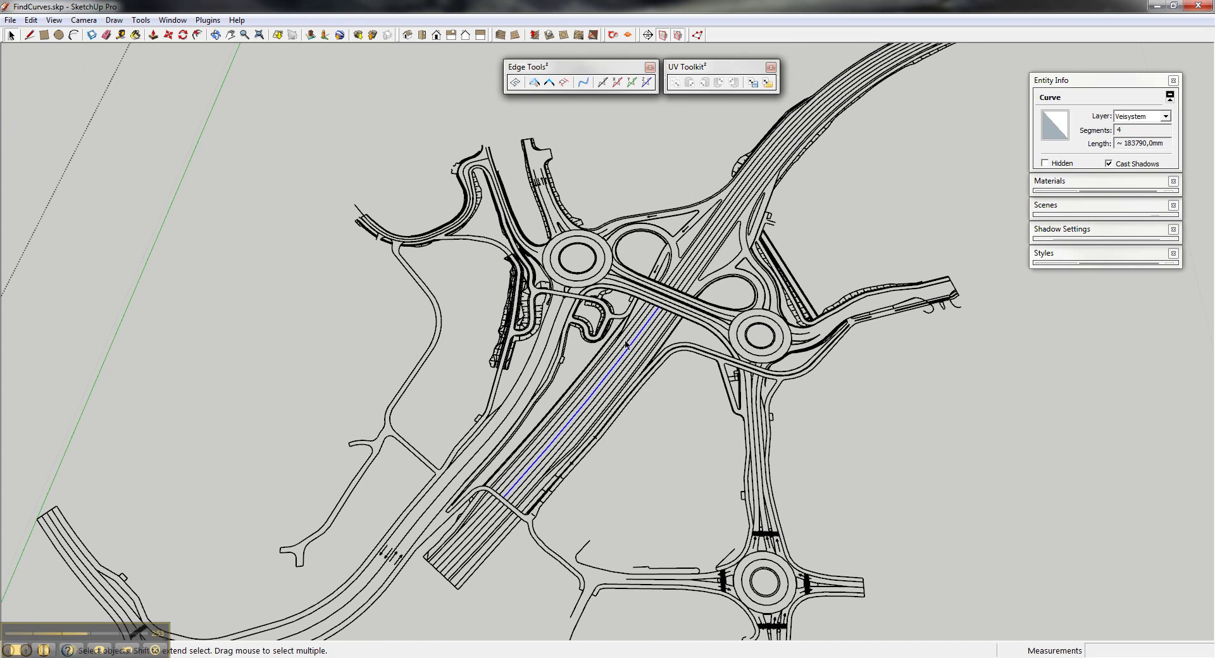
left_click(748, 456)
left_click(758, 421)
left_click(801, 120)
middle_click_drag(633, 361, 647, 331)
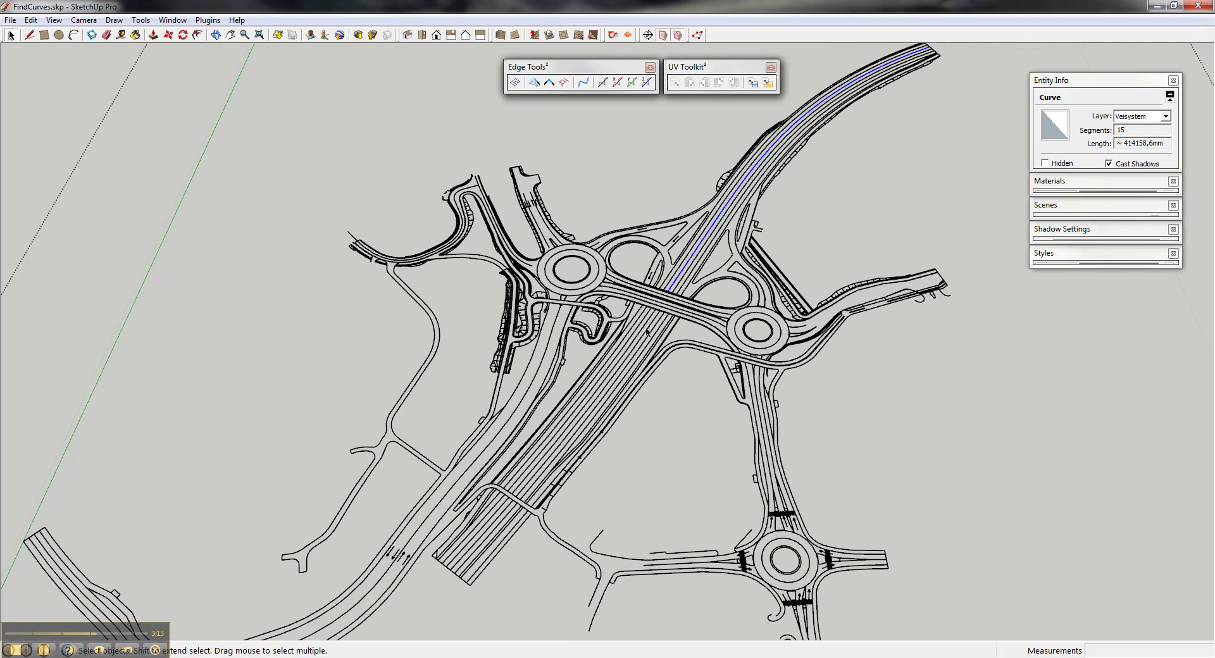
scroll(647, 330, "up", 4)
left_click(649, 327)
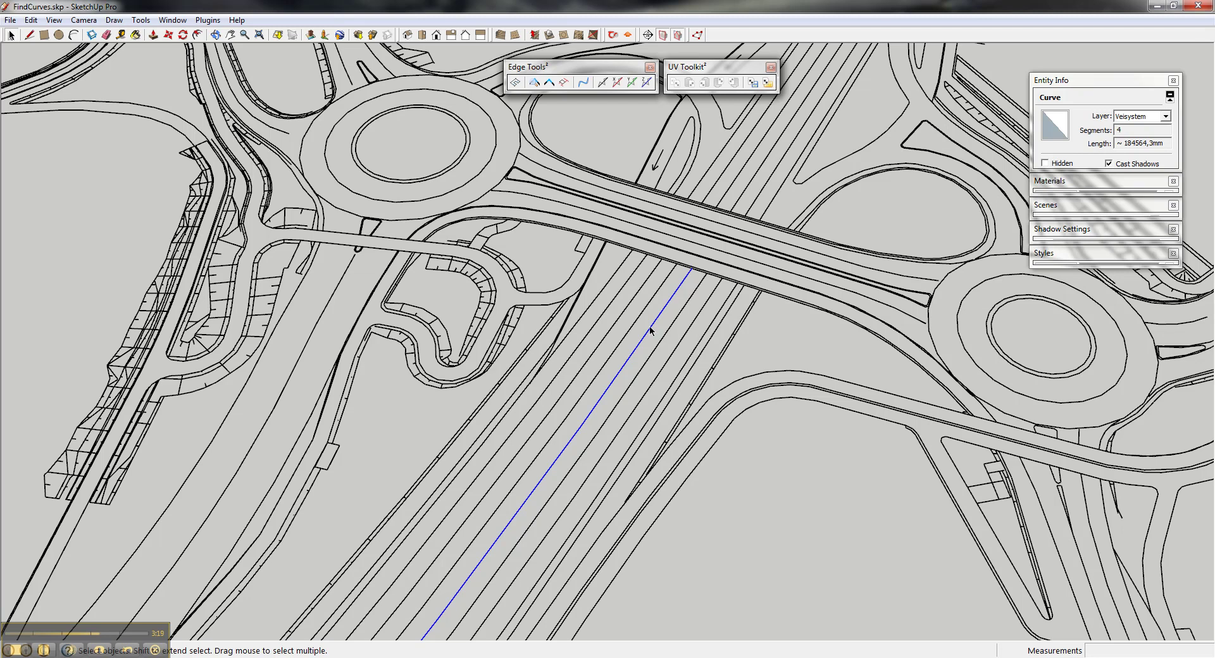
left_click(708, 288)
scroll(707, 288, "down", 5)
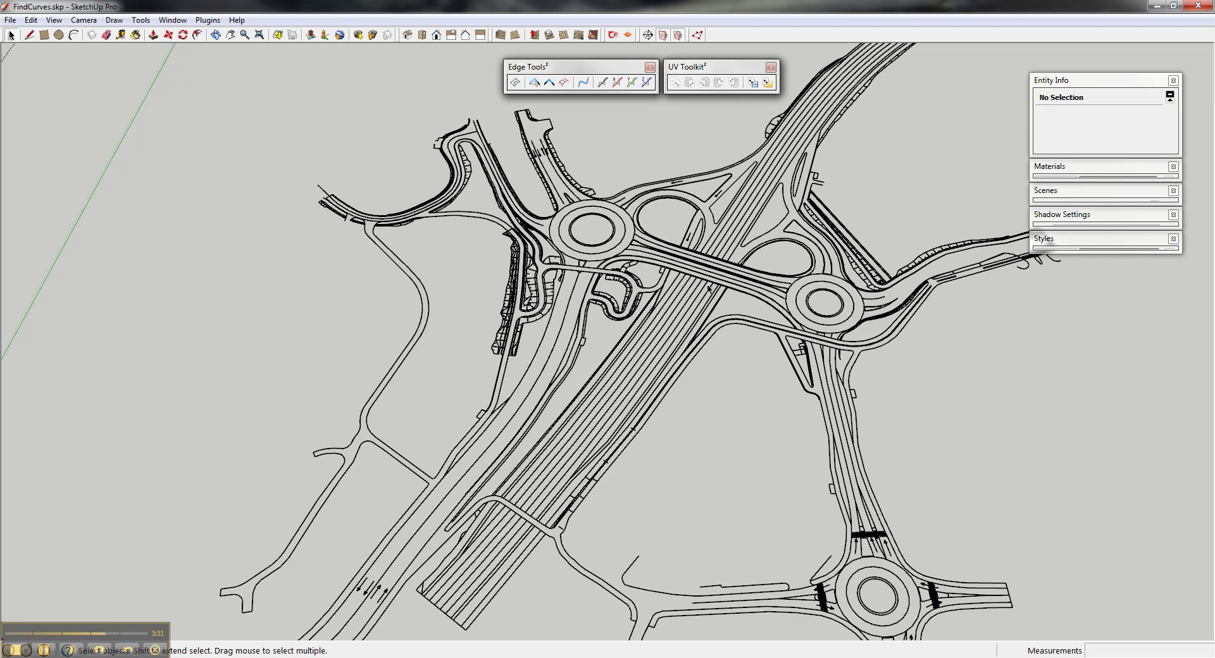
middle_click_drag(708, 288, 639, 294)
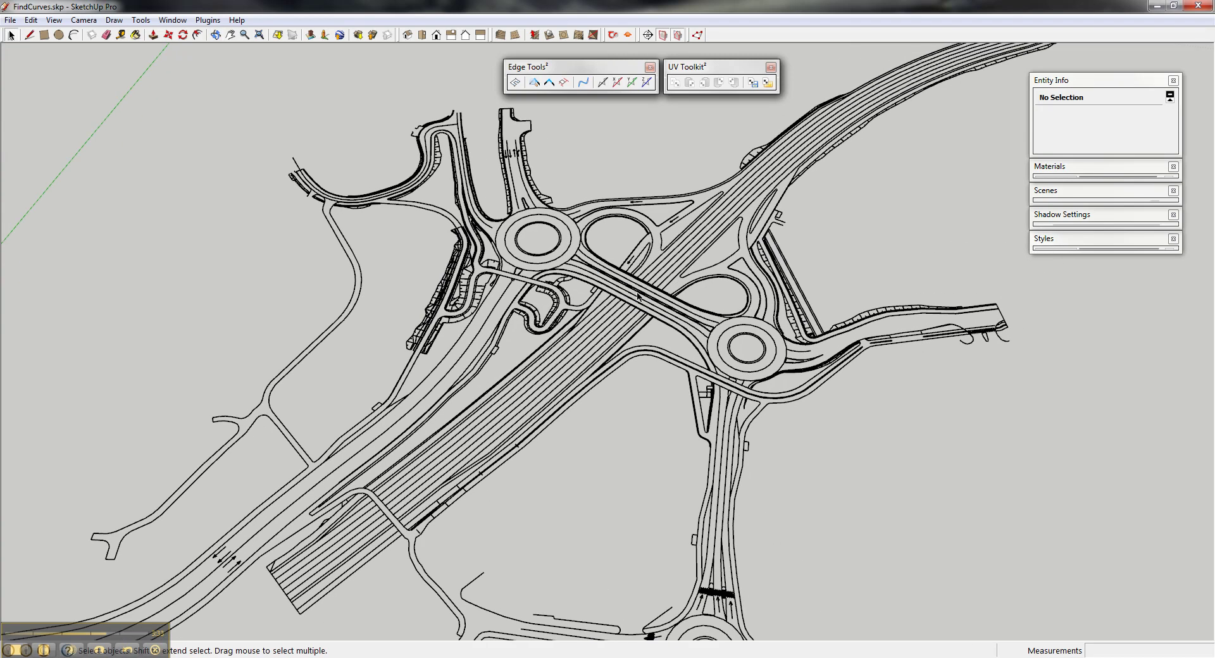